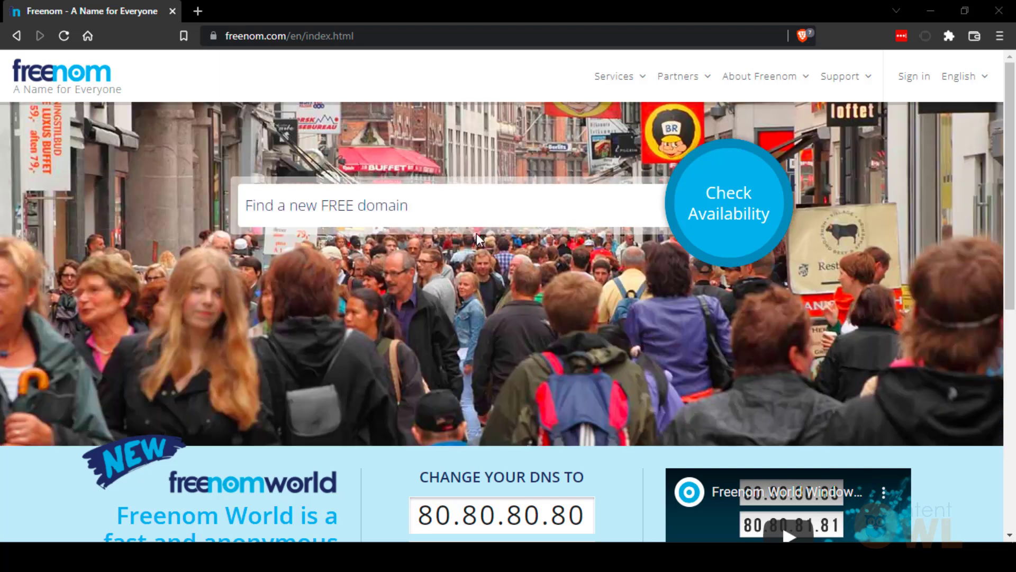
Check the availability of the domain name irock and review the free and cost-price extensions offered
{"action": "left_click", "coordinate": [478, 217]}
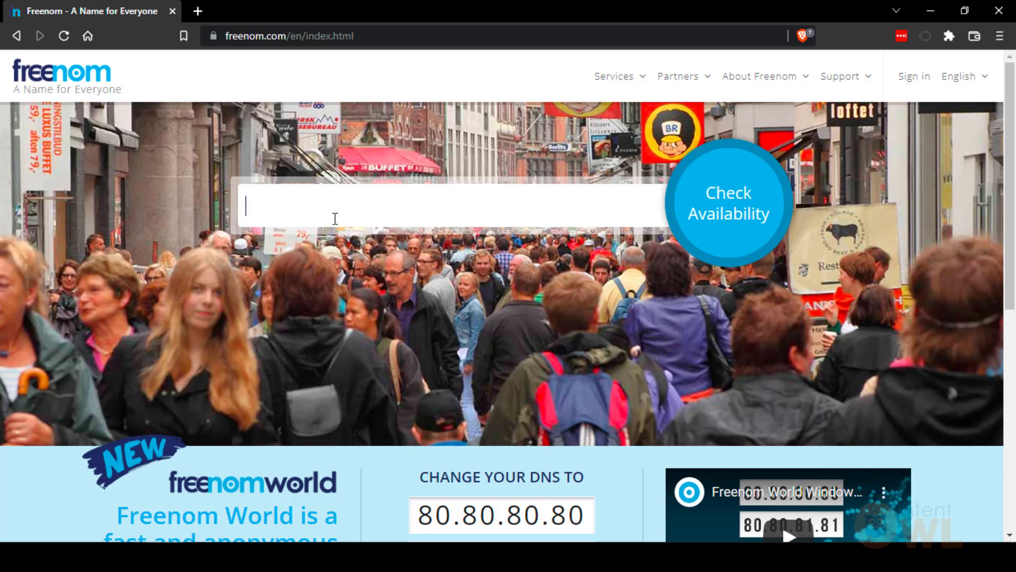
{"action": "type", "text": "irock"}
{"action": "left_click", "coordinate": [727, 217]}
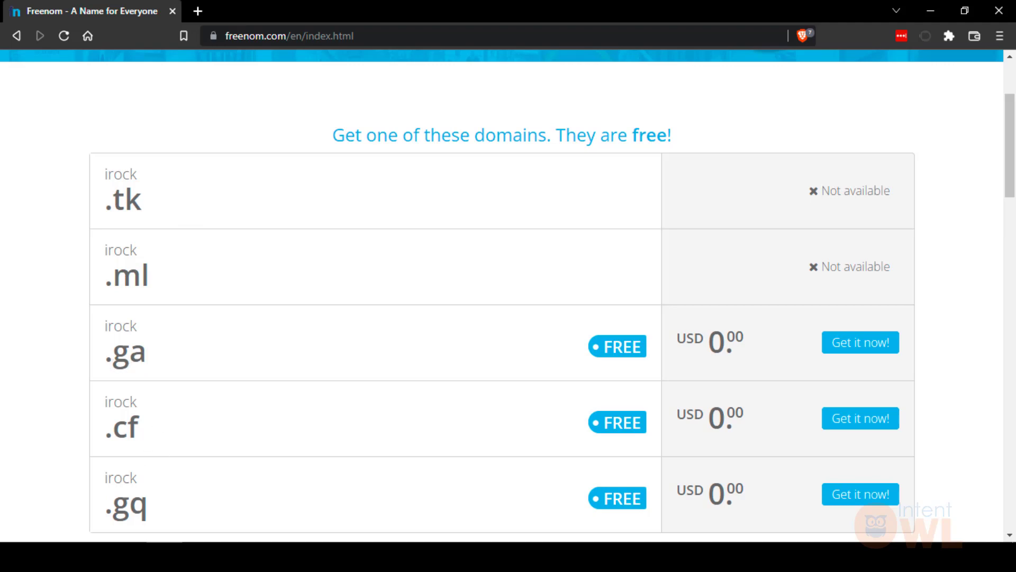
{"action": "scroll", "coordinate": [258, 454], "scroll_direction": "down", "scroll_amount": 3}
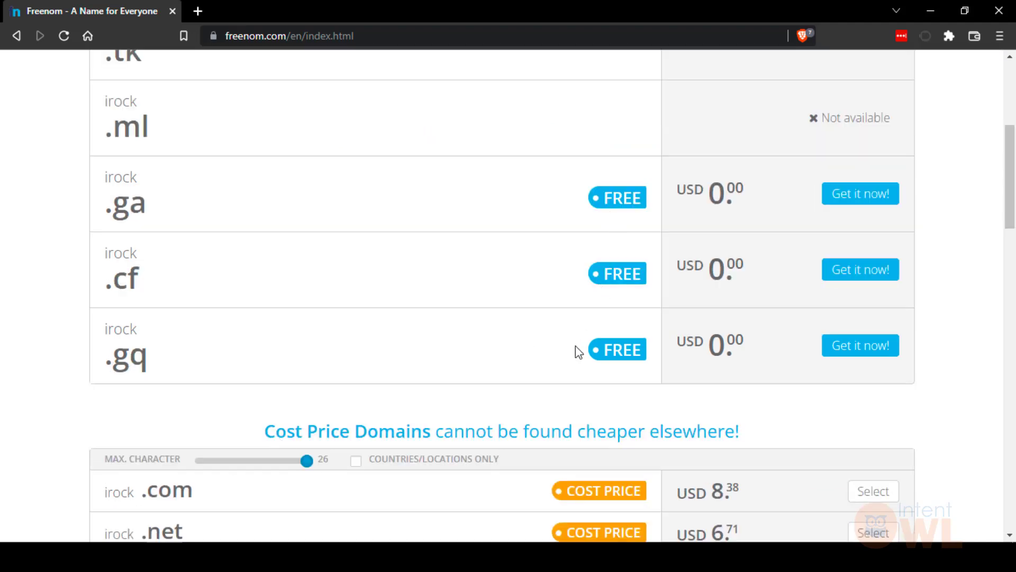
{"action": "scroll", "coordinate": [576, 349], "scroll_direction": "down", "scroll_amount": 1}
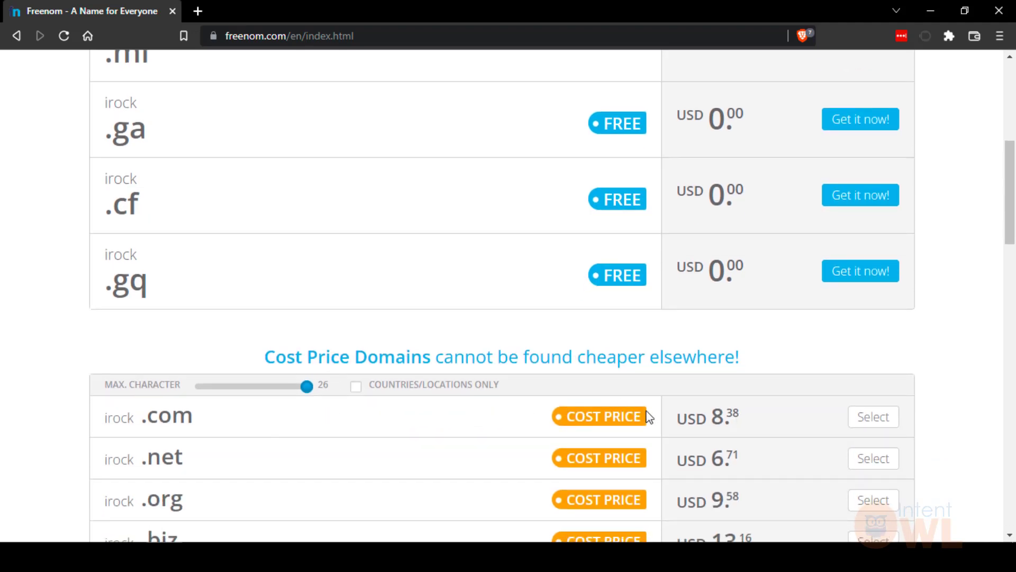
{"action": "scroll", "coordinate": [129, 294], "scroll_direction": "up", "scroll_amount": 2}
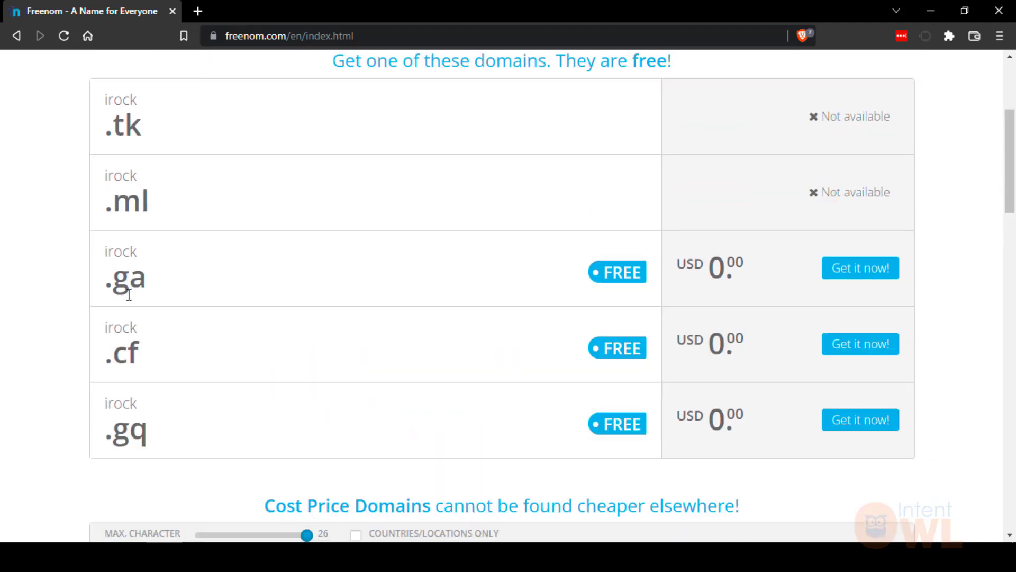
{"action": "scroll", "coordinate": [209, 288], "scroll_direction": "up", "scroll_amount": 3}
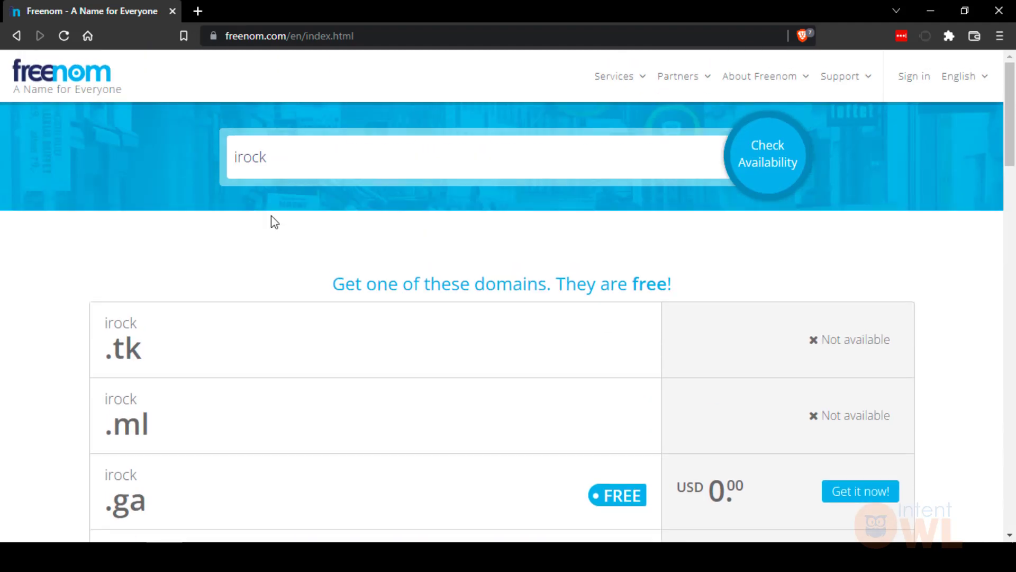
{"action": "scroll", "coordinate": [306, 211], "scroll_direction": "down", "scroll_amount": 2}
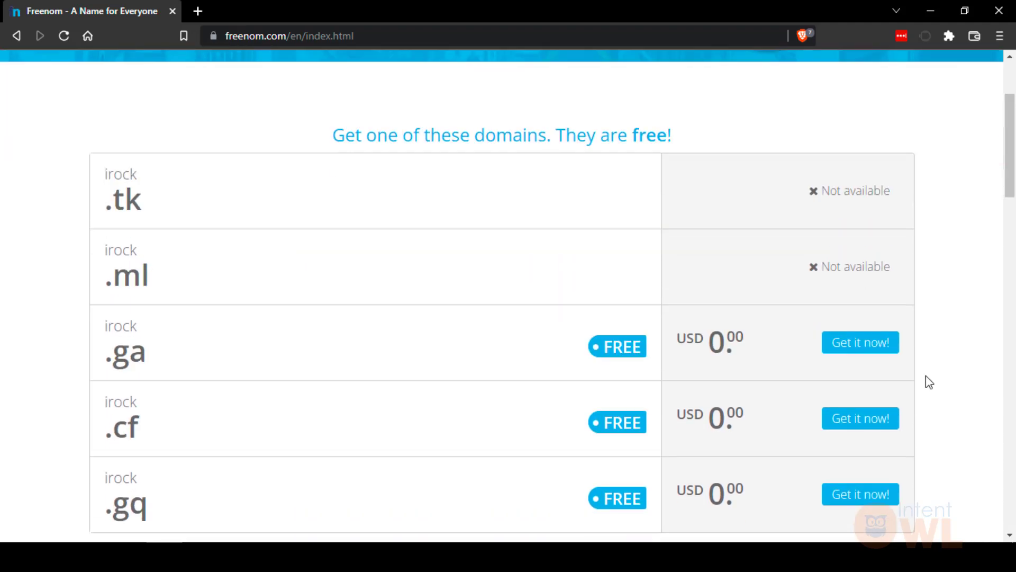
Request the free irock.ga domain by checking its full name, and proceed to checkout
{"action": "left_click", "coordinate": [859, 350]}
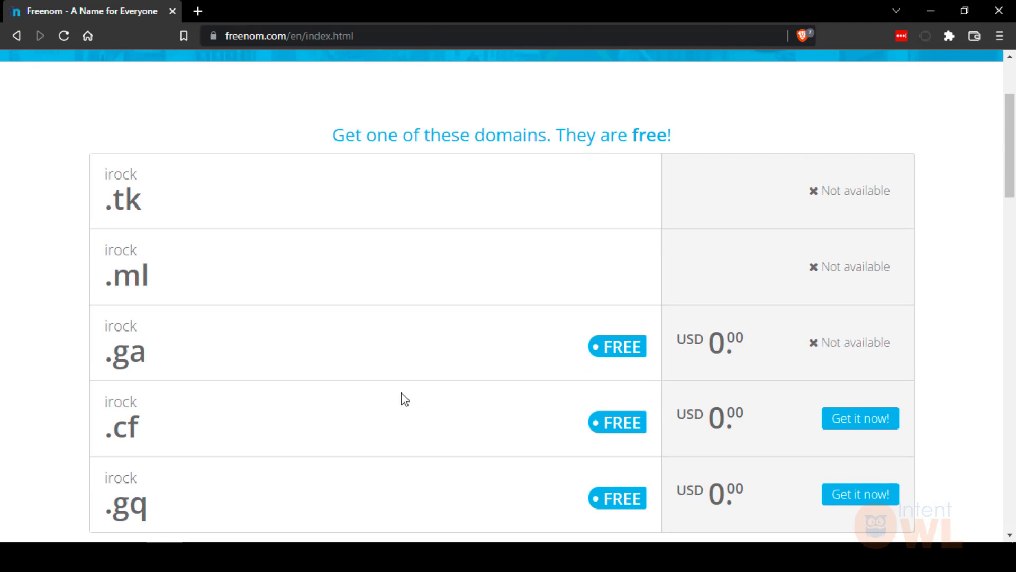
{"action": "scroll", "coordinate": [396, 403], "scroll_direction": "up", "scroll_amount": 3}
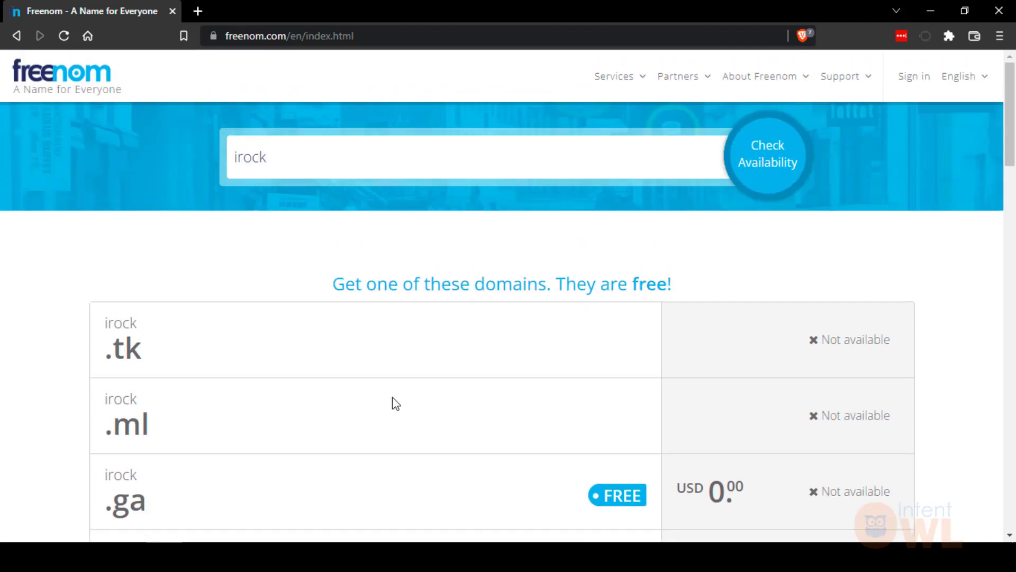
{"action": "left_click", "coordinate": [320, 156]}
{"action": "type", "text": "irock.ga"}
{"action": "left_click", "coordinate": [766, 158]}
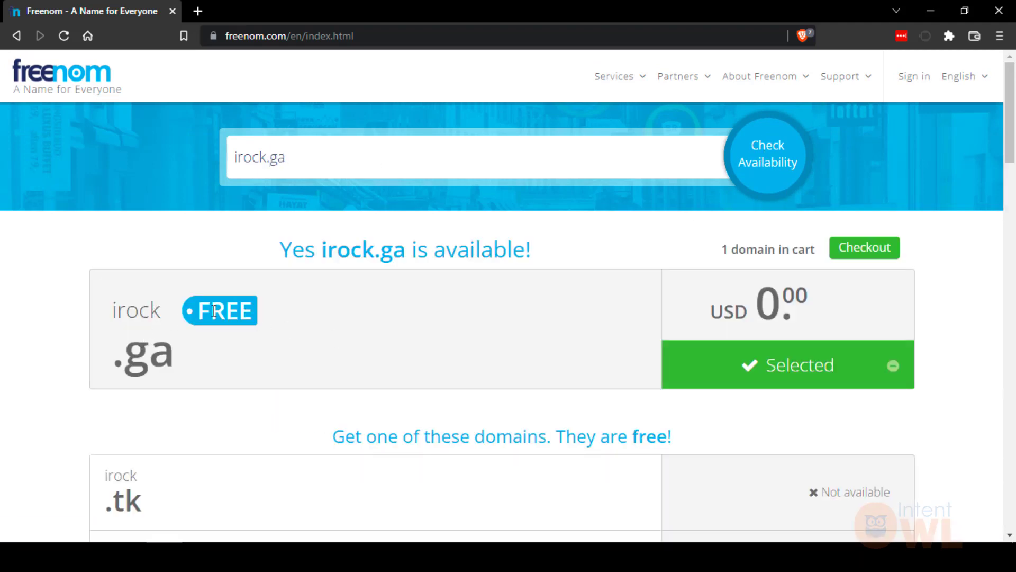
{"action": "left_click_drag", "start_coordinate": [319, 249], "coordinate": [417, 249]}
{"action": "left_click", "coordinate": [867, 253]}
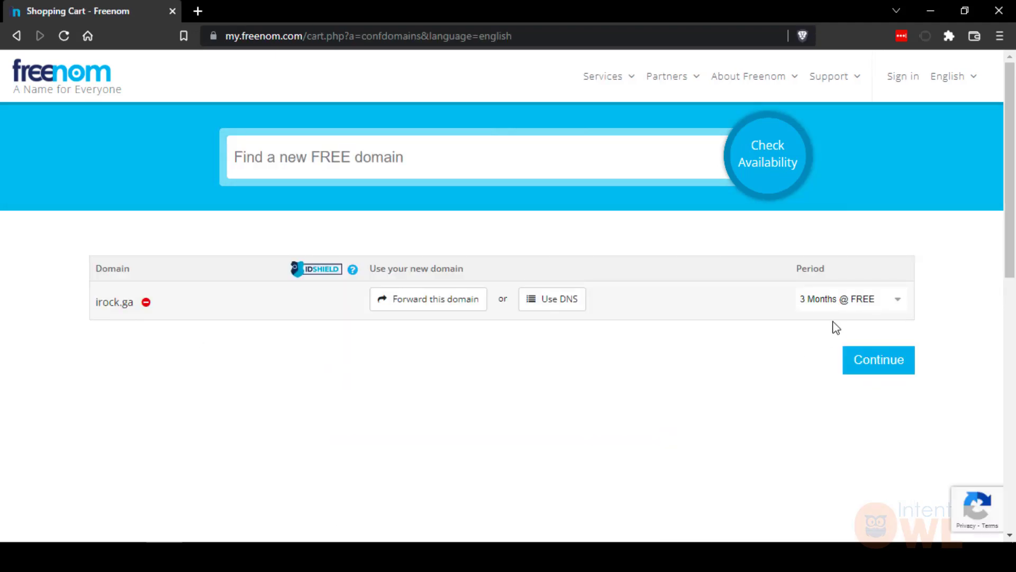
Set the registration period of irock.ga to 12 Months @ FREE and continue to the order review
{"action": "left_click", "coordinate": [837, 307]}
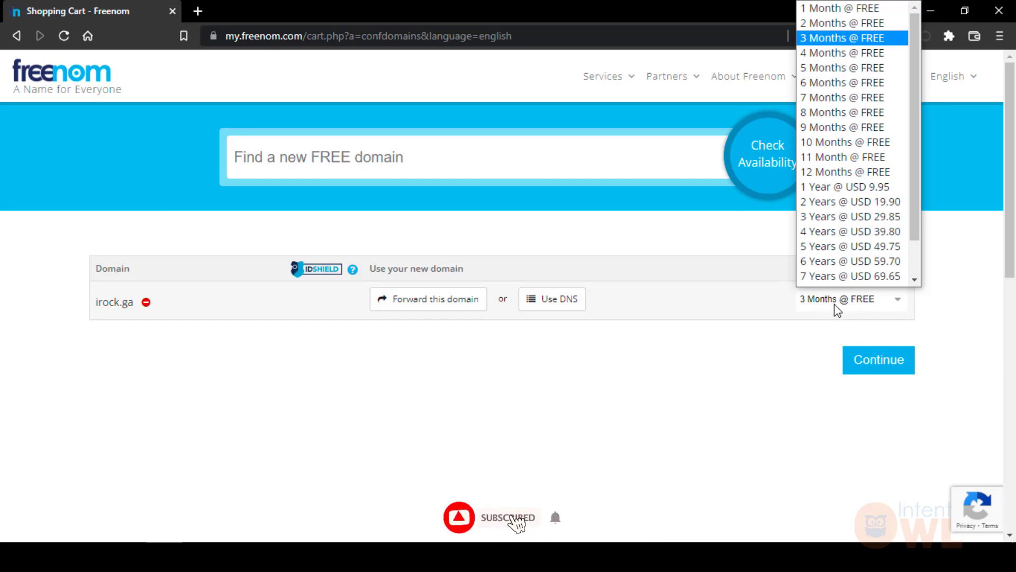
{"action": "left_click", "coordinate": [849, 160]}
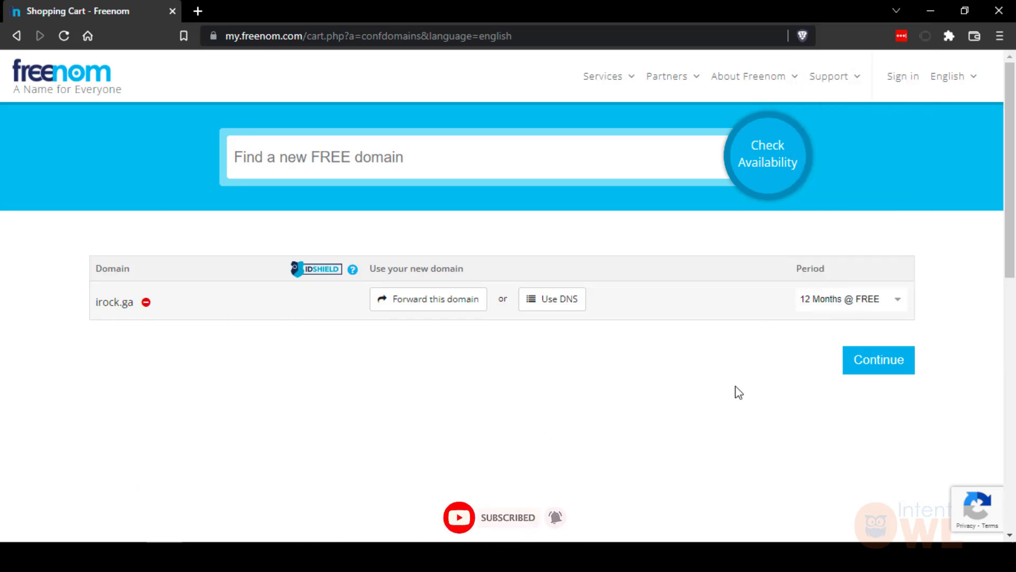
{"action": "left_click", "coordinate": [841, 301]}
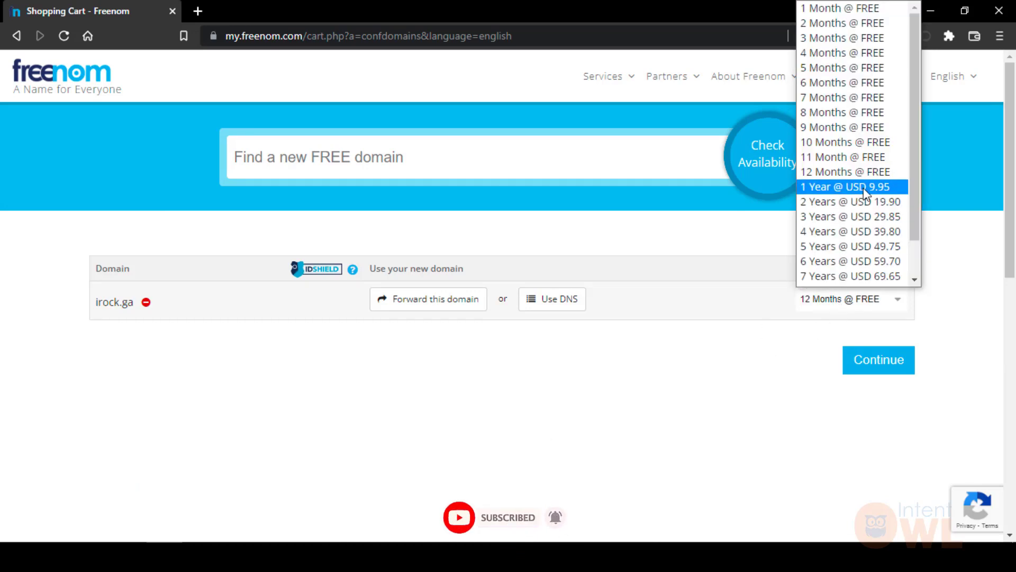
{"action": "left_click", "coordinate": [752, 392]}
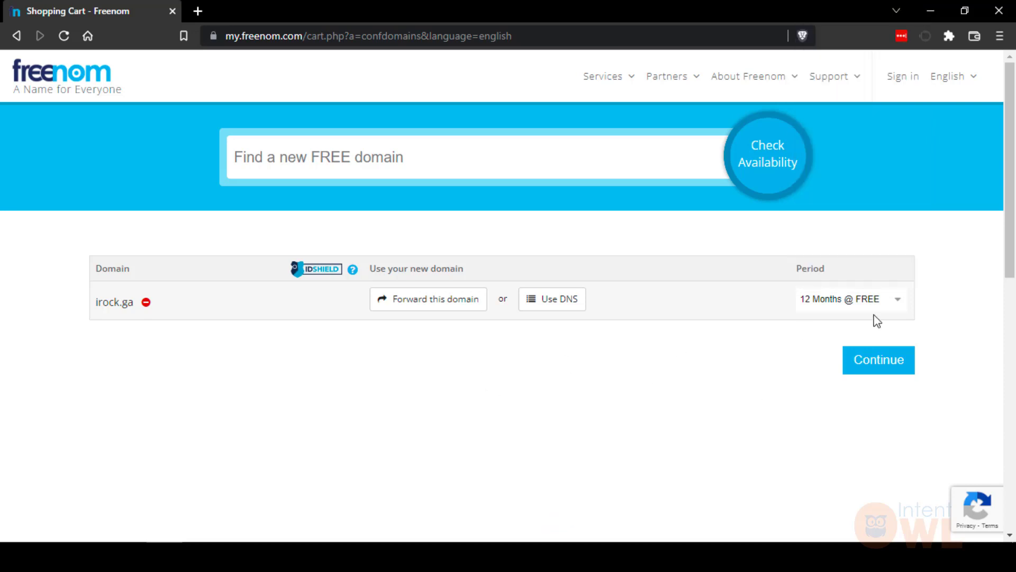
{"action": "left_click", "coordinate": [879, 377]}
Review the order total, agree to the Terms & Conditions and complete the irock.ga order
{"action": "left_click_drag", "start_coordinate": [742, 174], "coordinate": [665, 181]}
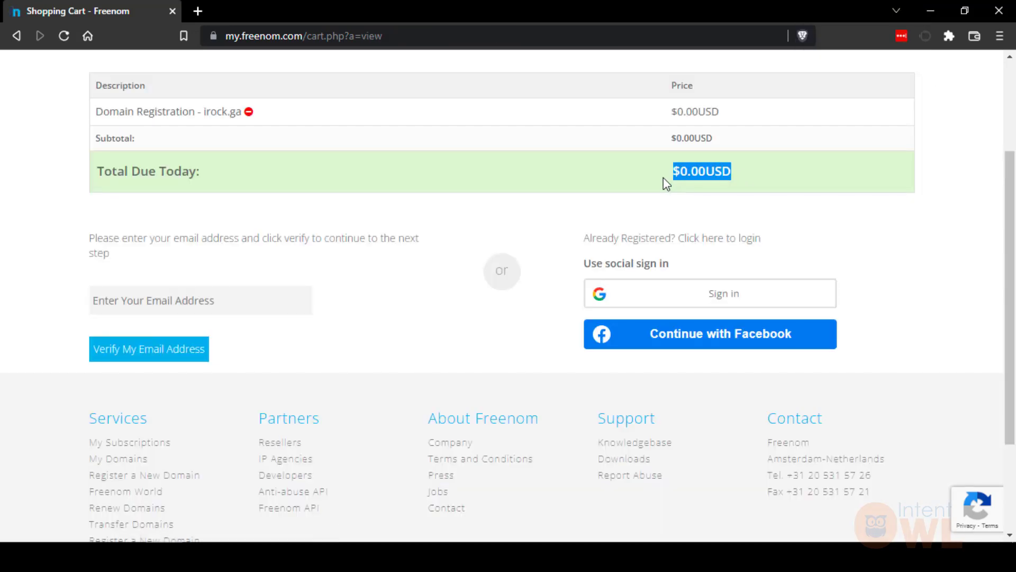
{"action": "left_click", "coordinate": [259, 364]}
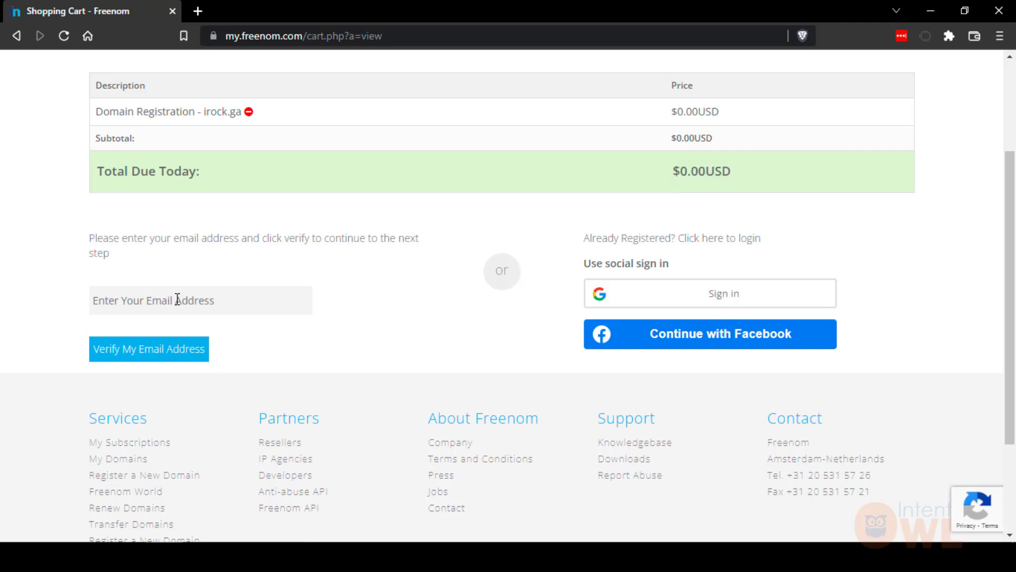
{"action": "scroll", "coordinate": [322, 331], "scroll_direction": "up", "scroll_amount": 3}
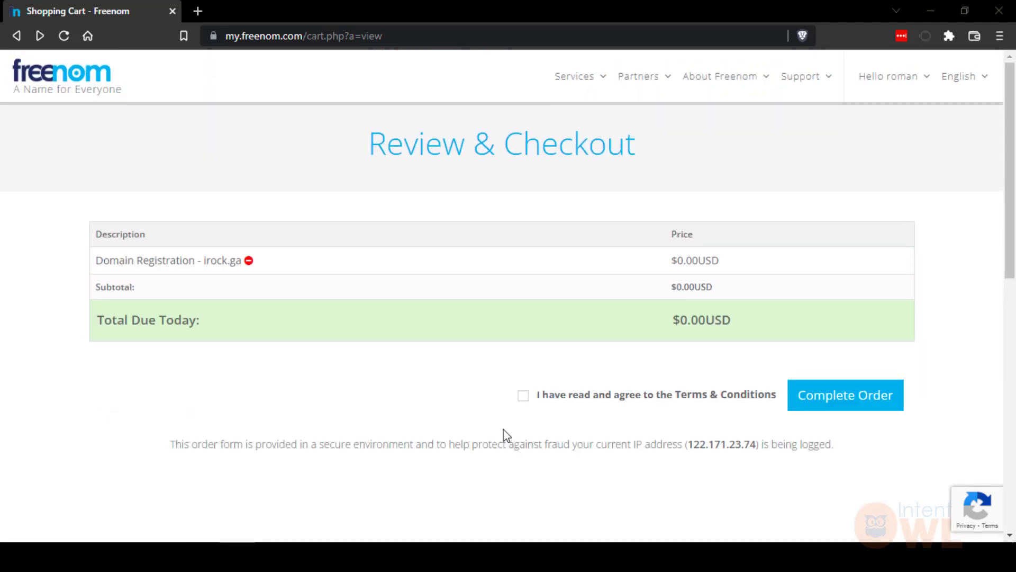
{"action": "left_click", "coordinate": [524, 397]}
{"action": "left_click", "coordinate": [858, 401]}
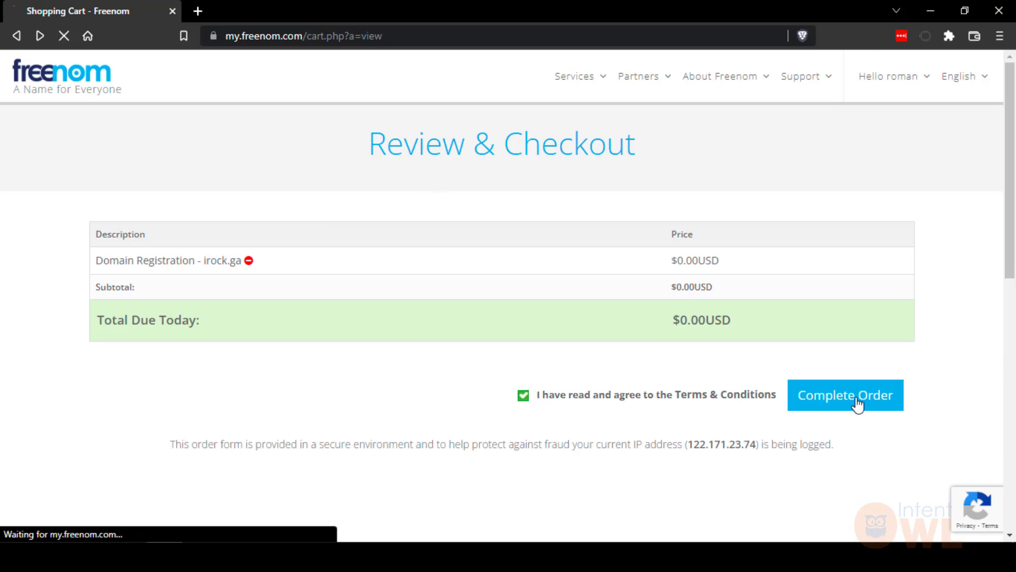
{"action": "left_click_drag", "start_coordinate": [365, 144], "coordinate": [651, 170]}
Open the list of registered domains and locate irock.ga in it
{"action": "mouse_move", "coordinate": [589, 101]}
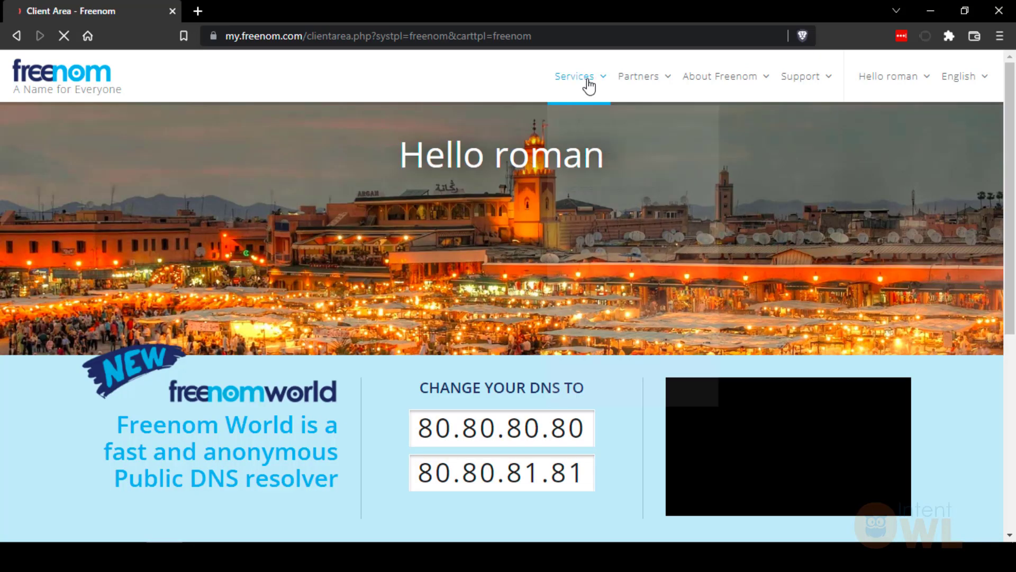
{"action": "left_click", "coordinate": [600, 159]}
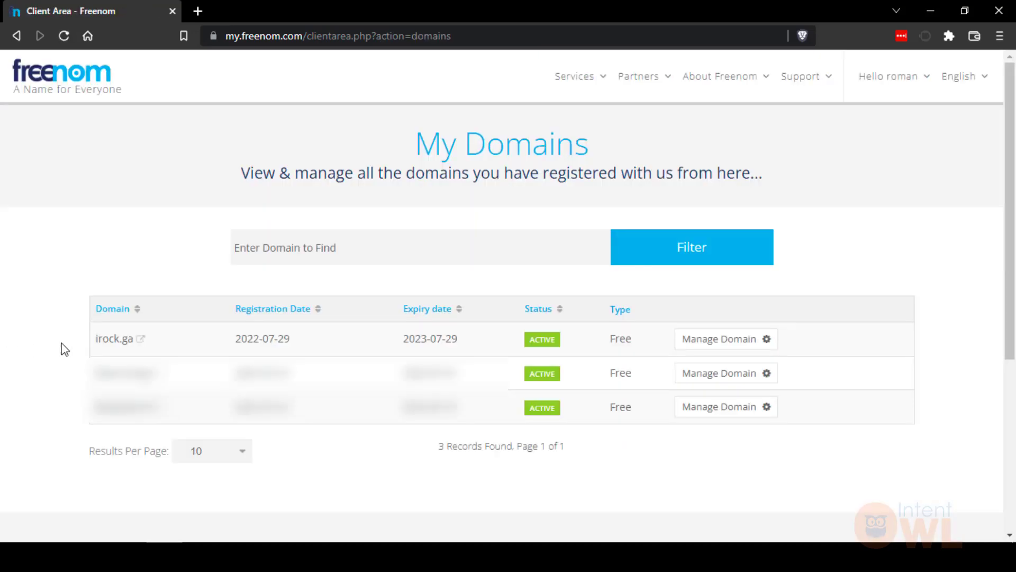
{"action": "left_click_drag", "start_coordinate": [88, 344], "coordinate": [145, 351]}
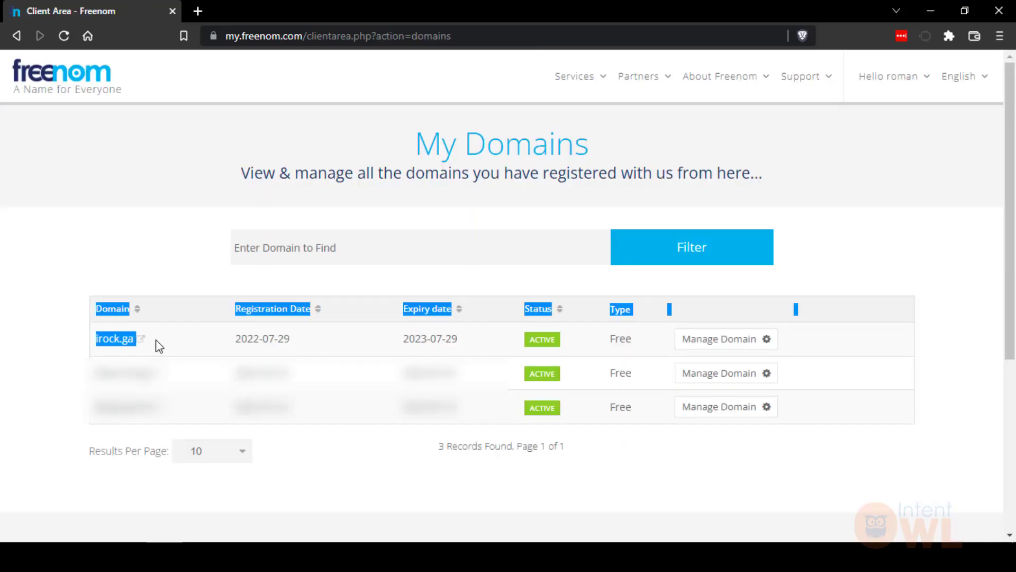
{"action": "left_click", "coordinate": [157, 335]}
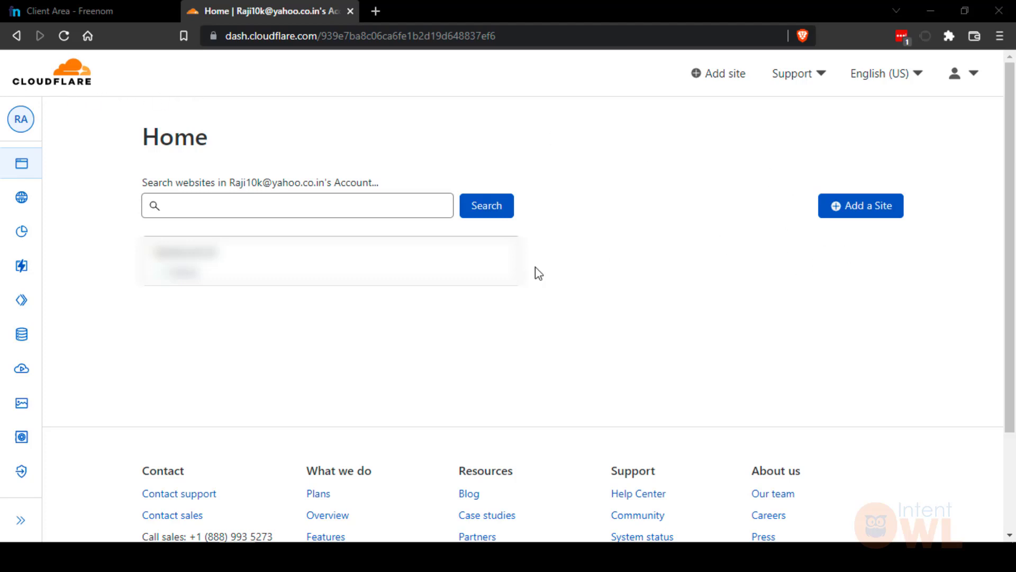
Add irock.ga as a new site in the Cloudflare account, checking the domain name in Freenom
{"action": "left_click", "coordinate": [882, 212]}
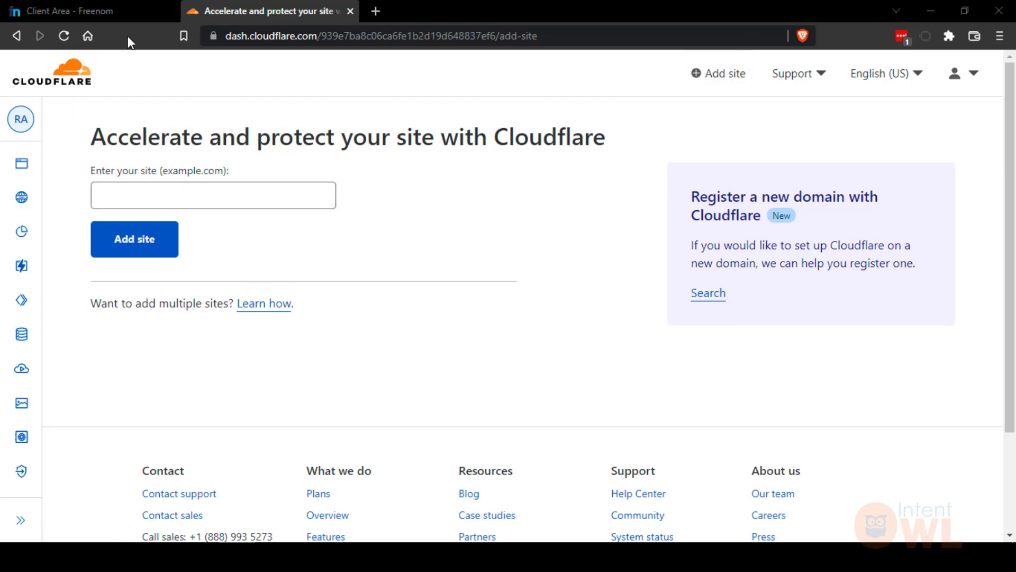
{"action": "left_click", "coordinate": [110, 15]}
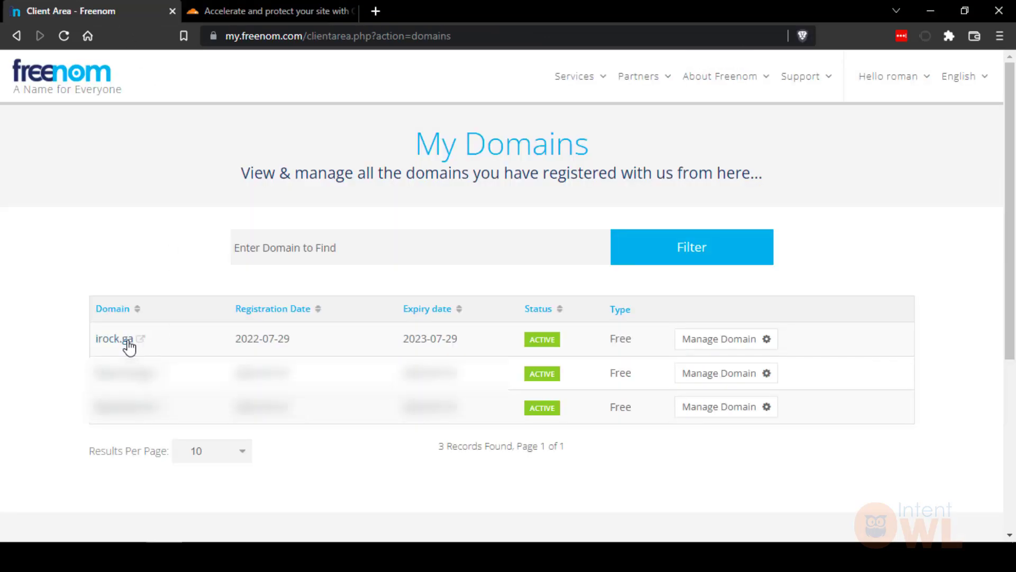
{"action": "left_click", "coordinate": [279, 7]}
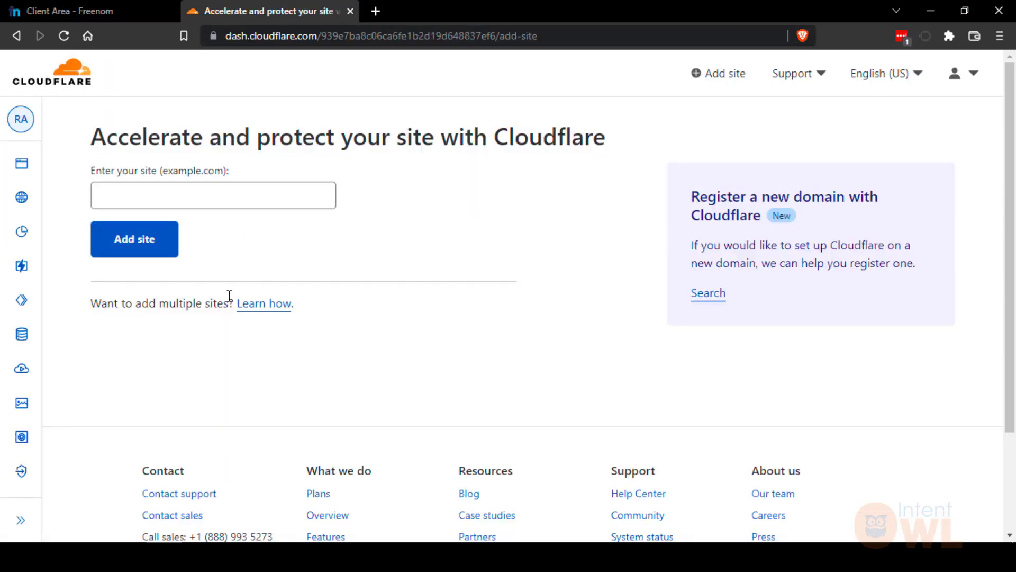
{"action": "left_click", "coordinate": [233, 199]}
{"action": "type", "text": "irock.ga"}
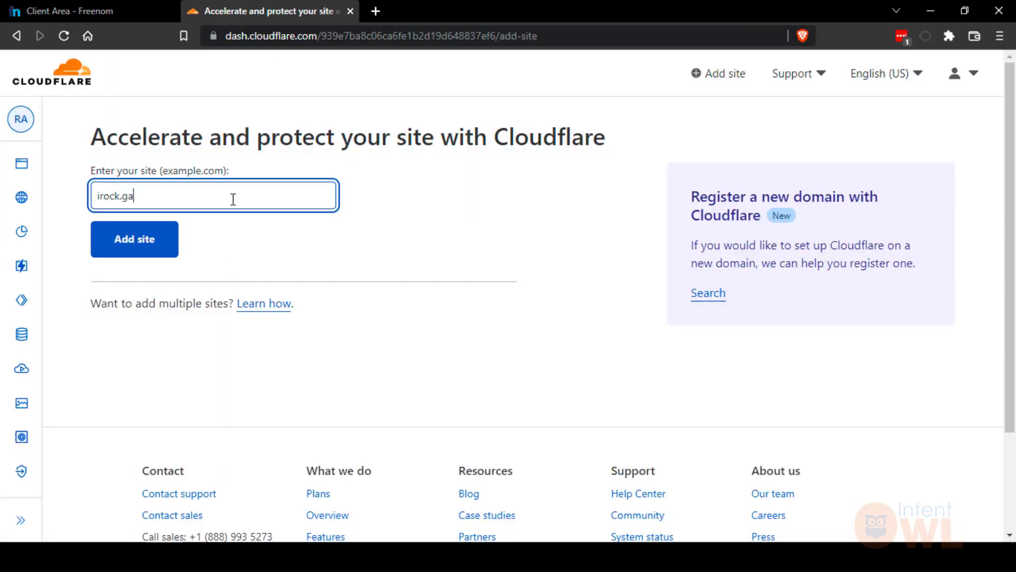
{"action": "left_click", "coordinate": [160, 240]}
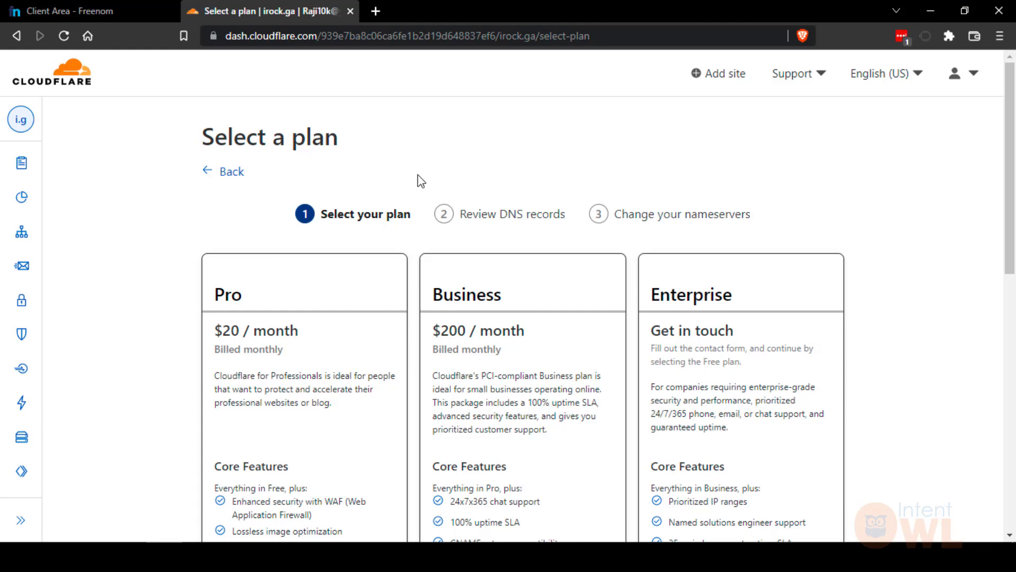
Choose the Free $0 plan for irock.ga and continue to the DNS records review
{"action": "scroll", "coordinate": [109, 279], "scroll_direction": "down", "scroll_amount": 1}
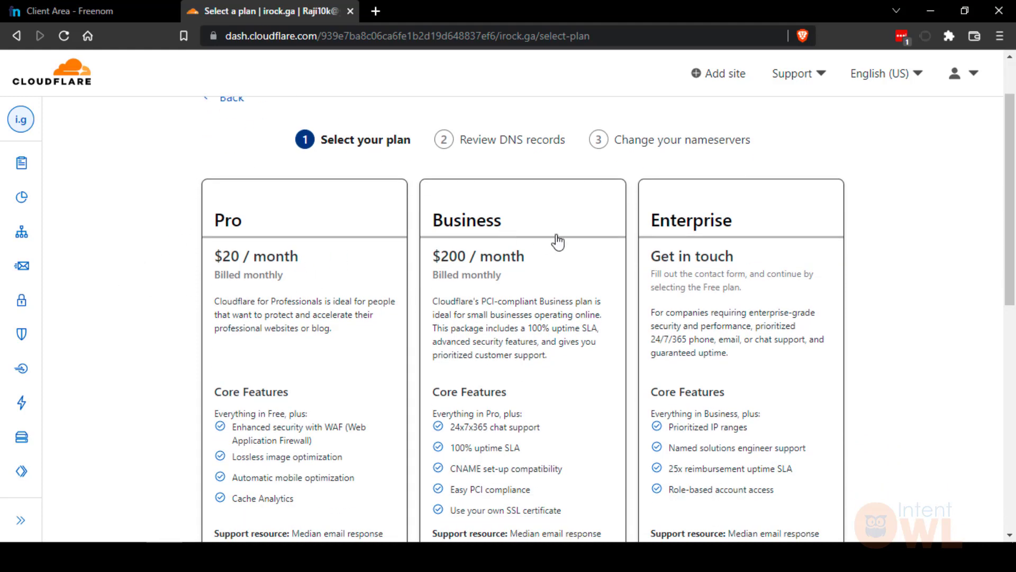
{"action": "scroll", "coordinate": [173, 322], "scroll_direction": "down", "scroll_amount": 6}
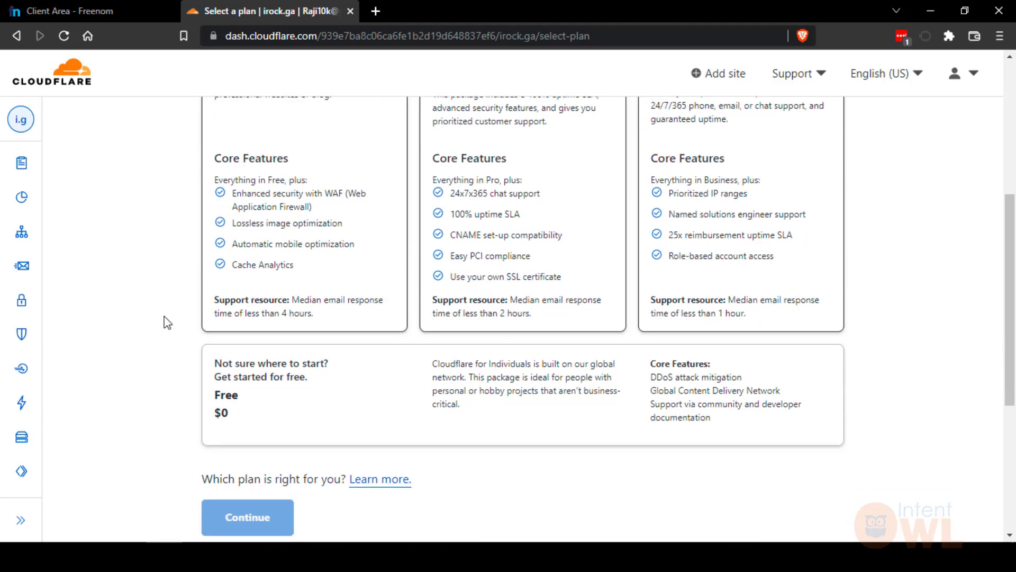
{"action": "left_click", "coordinate": [293, 220]}
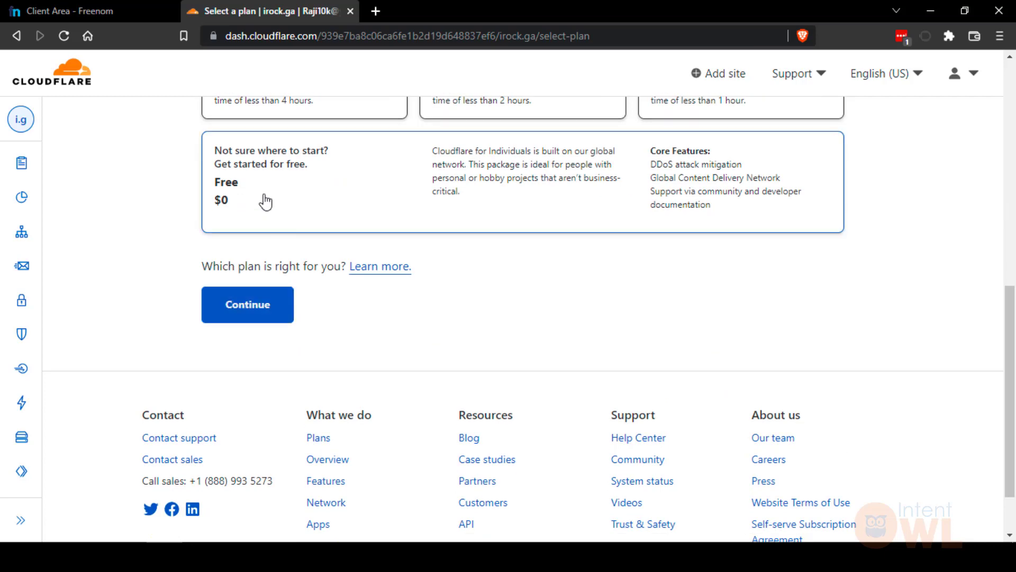
{"action": "left_click", "coordinate": [256, 317]}
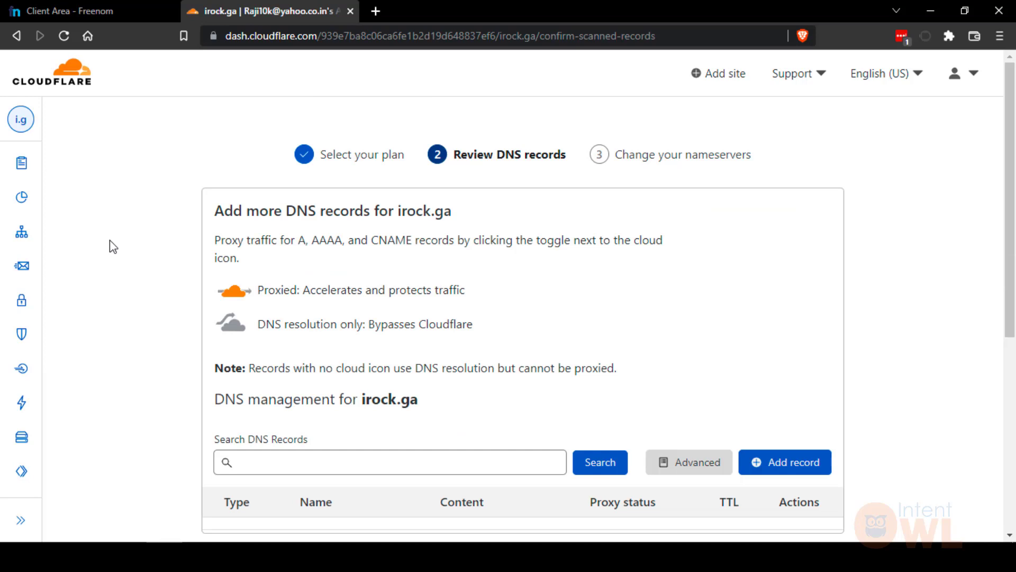
Continue past the DNS review without adding records for irock.ga, and switch back to the Freenom domain list
{"action": "scroll", "coordinate": [110, 245], "scroll_direction": "down", "scroll_amount": 2}
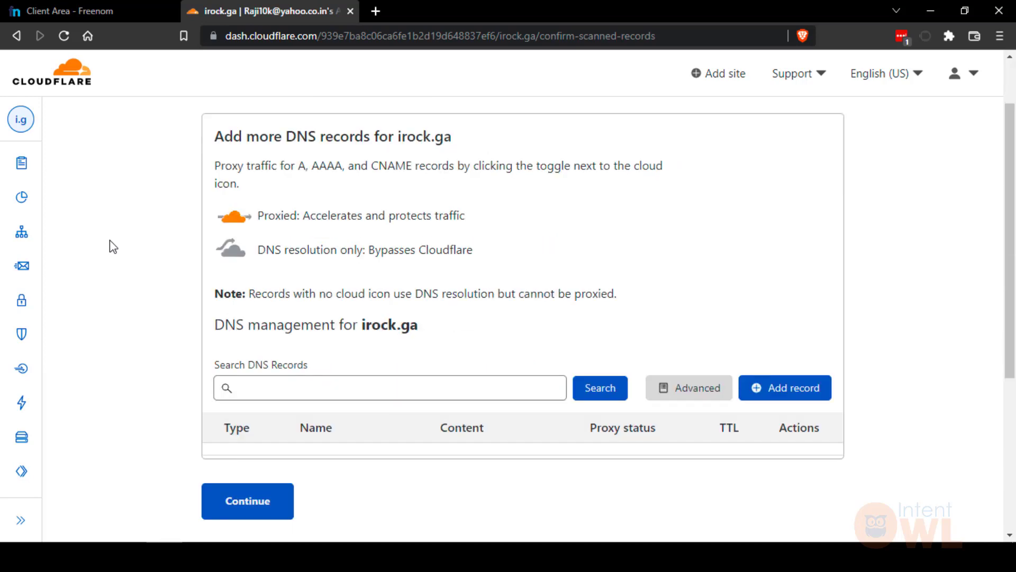
{"action": "left_click", "coordinate": [239, 520]}
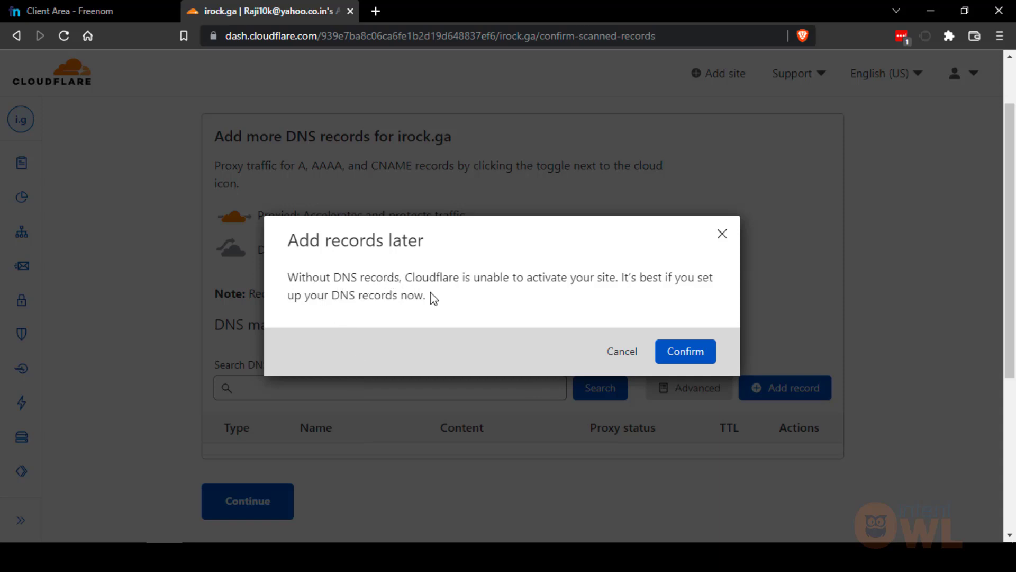
{"action": "left_click", "coordinate": [29, 11]}
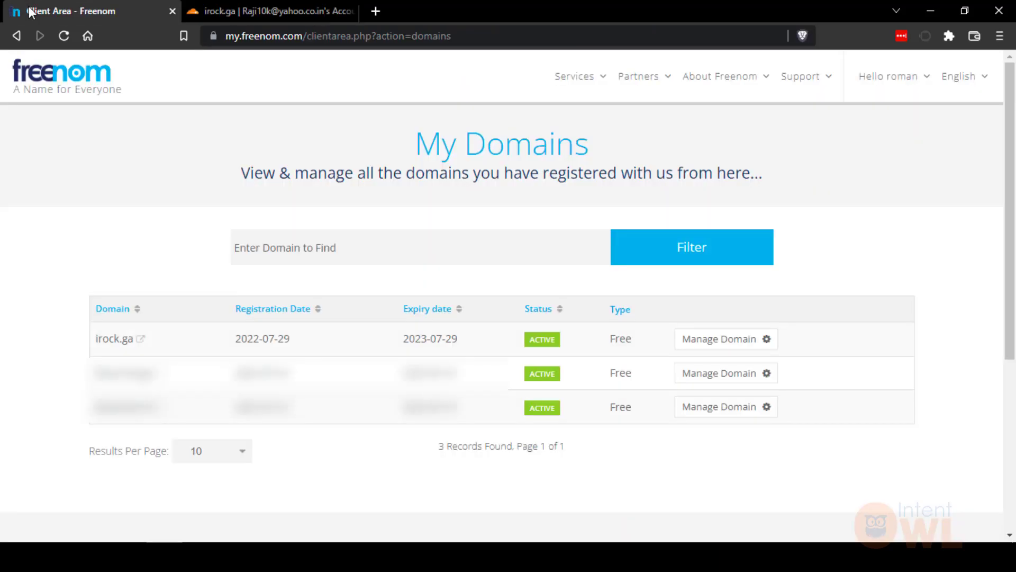
Open the nameserver settings for irock.ga in Freenom's domain management
{"action": "left_click", "coordinate": [744, 341]}
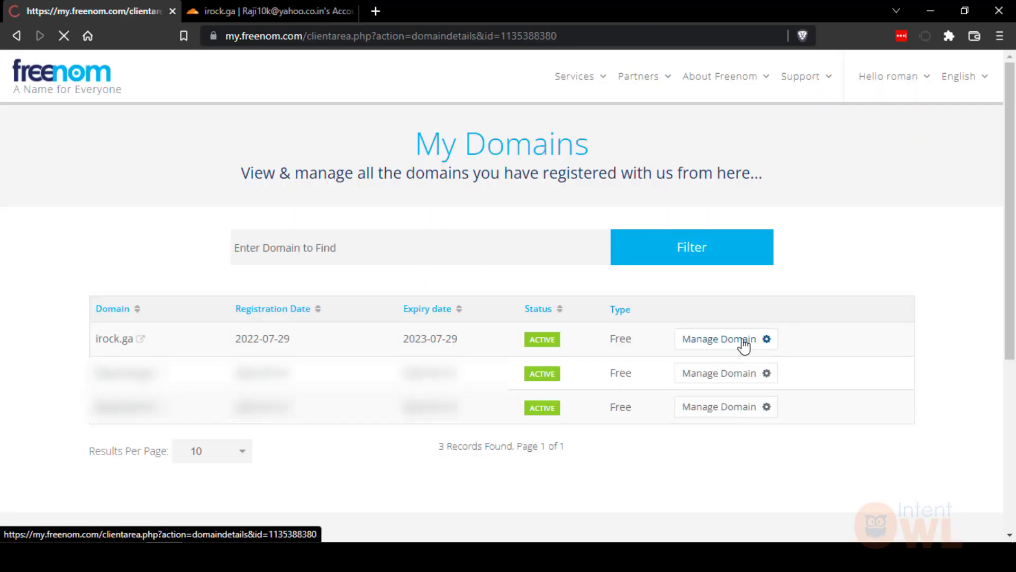
{"action": "left_click", "coordinate": [286, 218]}
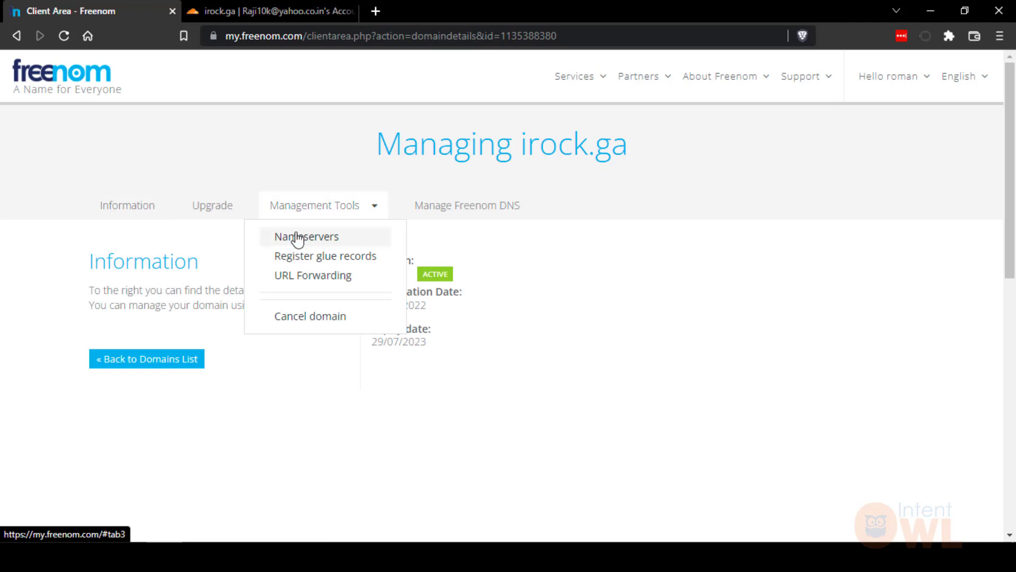
{"action": "left_click", "coordinate": [295, 237]}
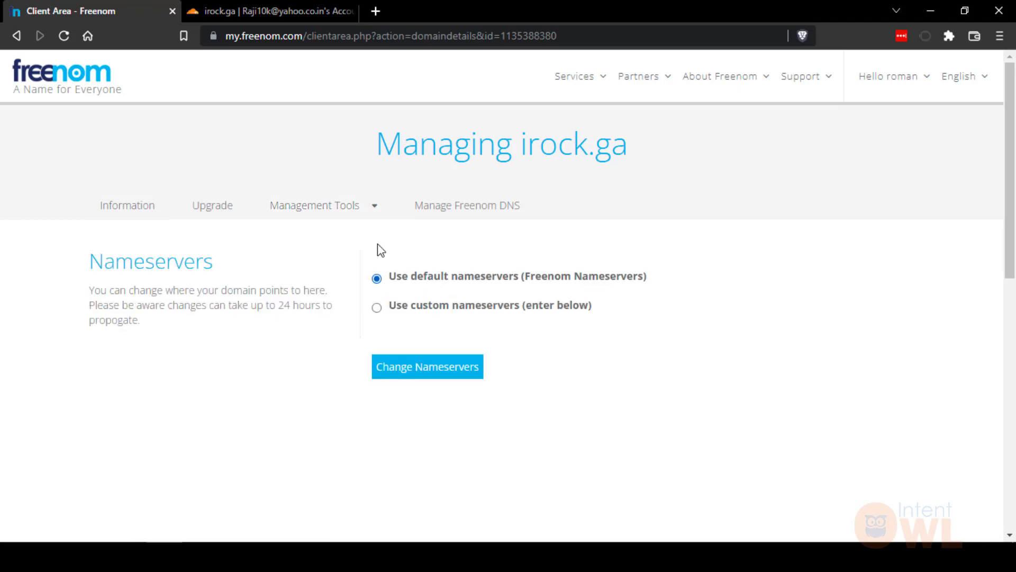
Switch to Cloudflare, confirm adding DNS records later, and find the assigned Cloudflare nameservers for irock.ga
{"action": "left_click", "coordinate": [278, 12]}
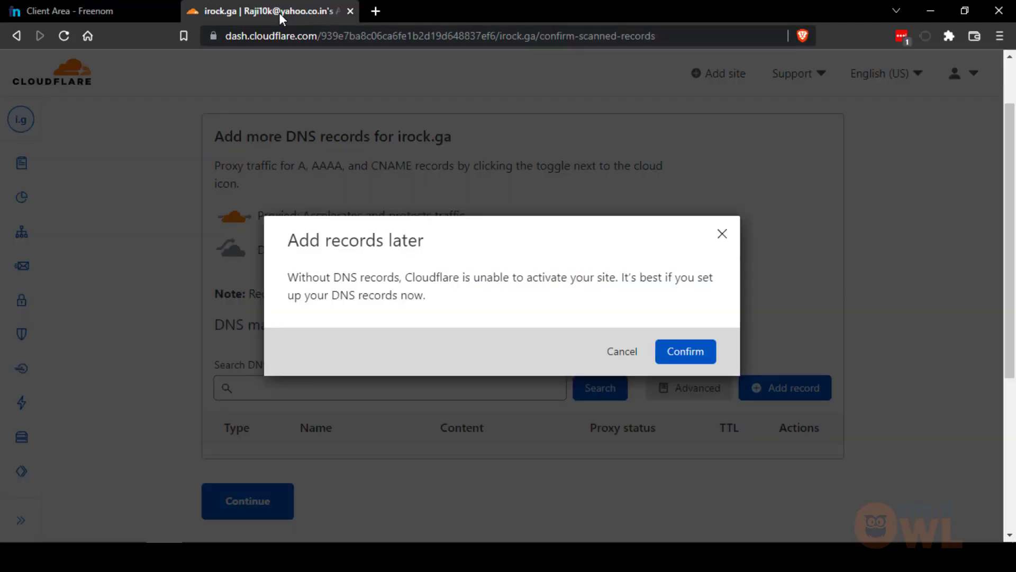
{"action": "left_click", "coordinate": [679, 353]}
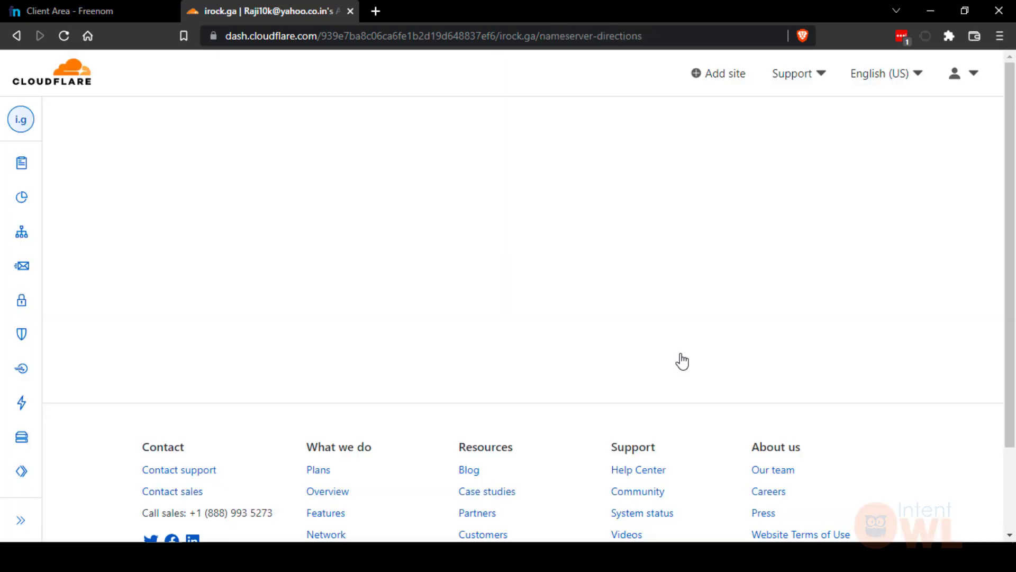
{"action": "scroll", "coordinate": [389, 440], "scroll_direction": "down", "scroll_amount": 1}
{"action": "scroll", "coordinate": [390, 439], "scroll_direction": "down", "scroll_amount": 5}
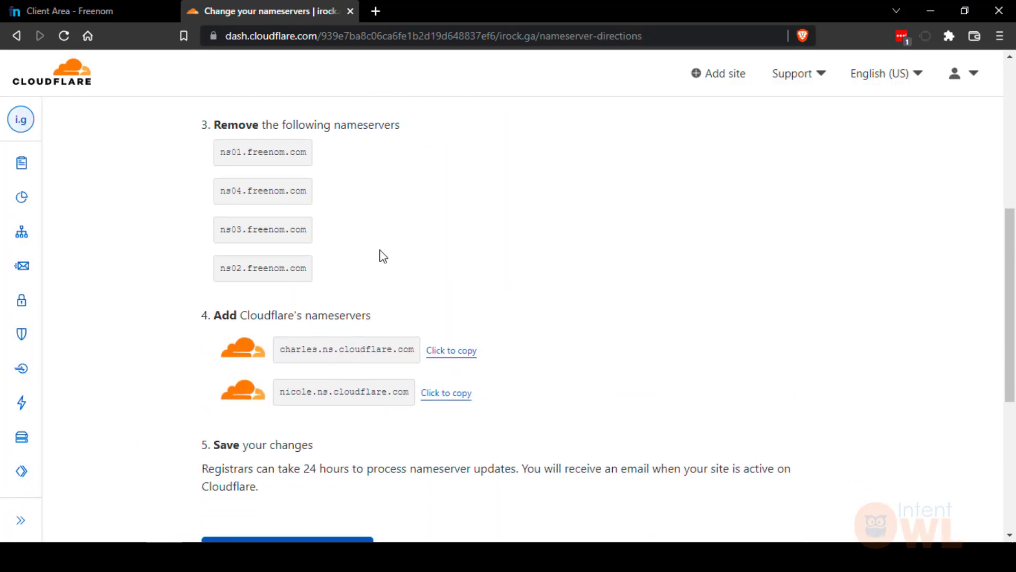
Select custom nameservers for irock.ga in Freenom and copy charles.ns.cloudflare.com from Cloudflare into Nameserver 1
{"action": "left_click", "coordinate": [132, 17]}
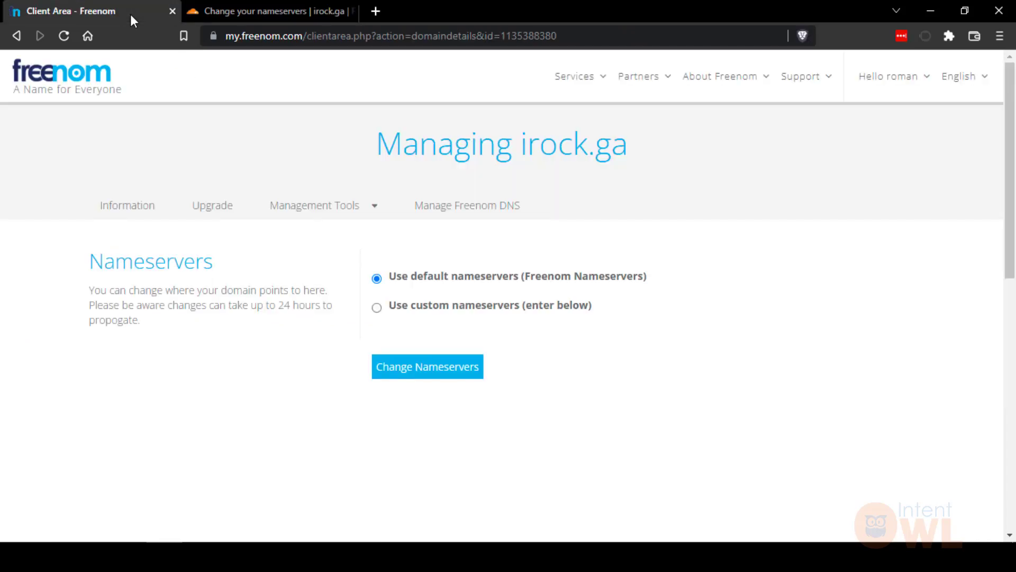
{"action": "left_click", "coordinate": [378, 308]}
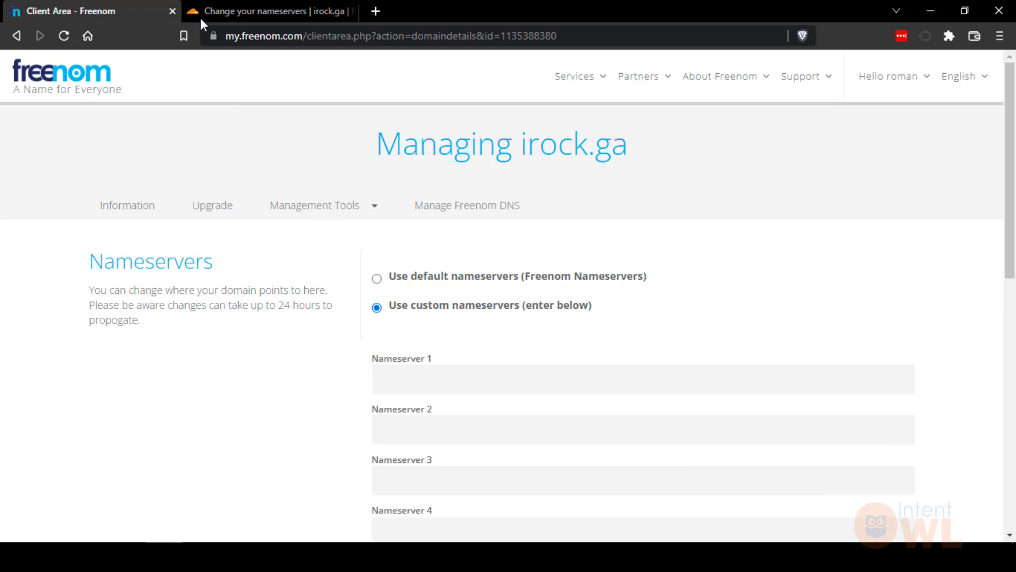
{"action": "left_click", "coordinate": [197, 7]}
{"action": "left_click", "coordinate": [464, 351]}
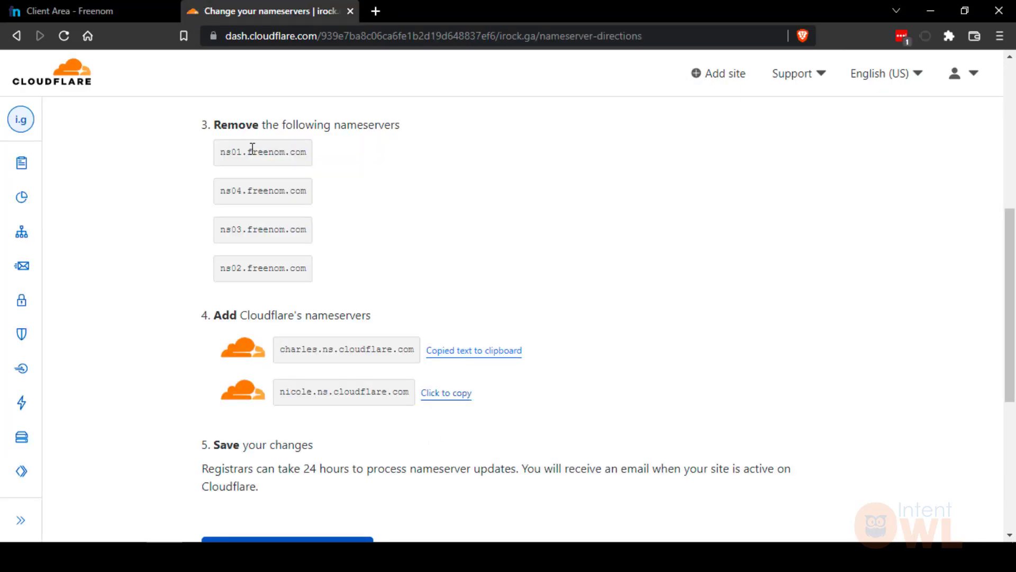
{"action": "left_click", "coordinate": [91, 3]}
{"action": "left_click", "coordinate": [460, 380]}
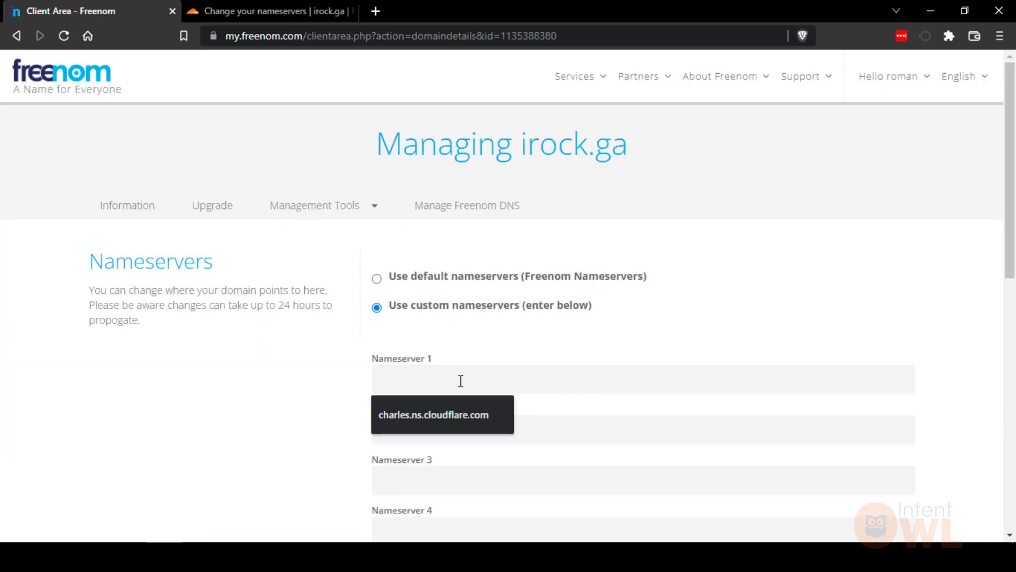
{"action": "key", "text": "ctrl+v"}
Copy nicole.ns.cloudflare.com from Cloudflare into Freenom's Nameserver 2 and save the nameserver change
{"action": "left_click", "coordinate": [217, 11]}
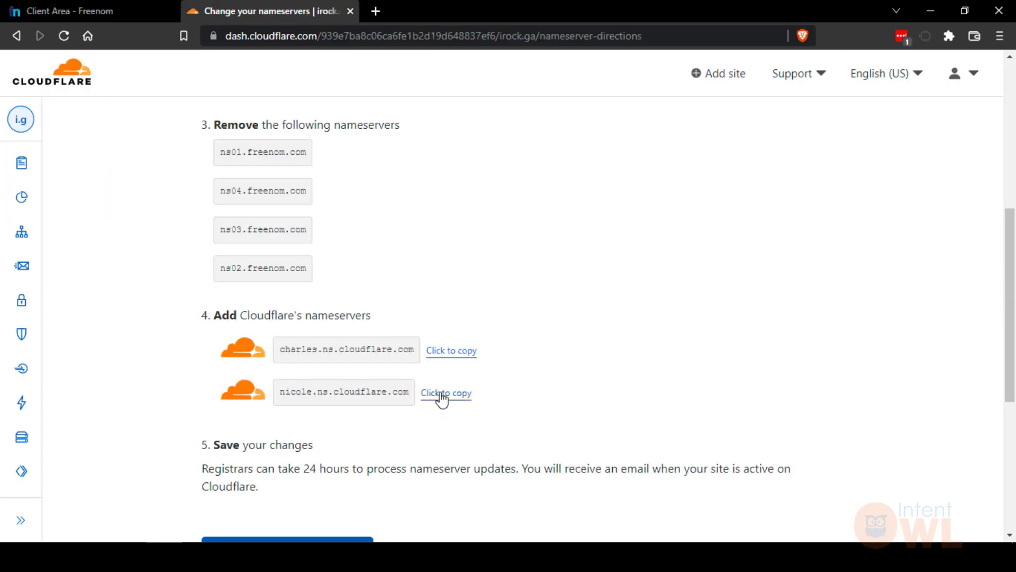
{"action": "left_click", "coordinate": [442, 398]}
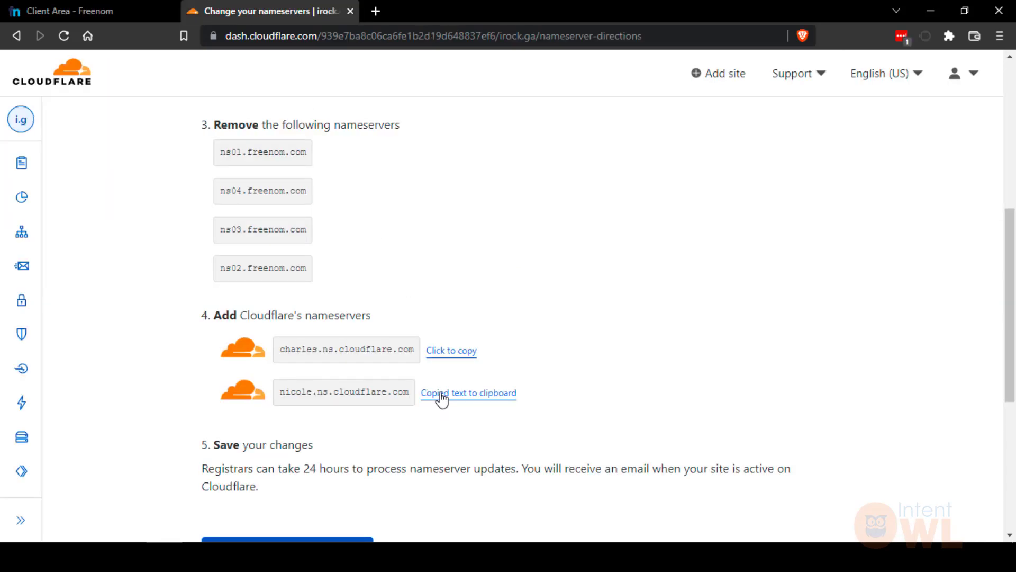
{"action": "left_click", "coordinate": [125, 10]}
{"action": "left_click", "coordinate": [416, 425]}
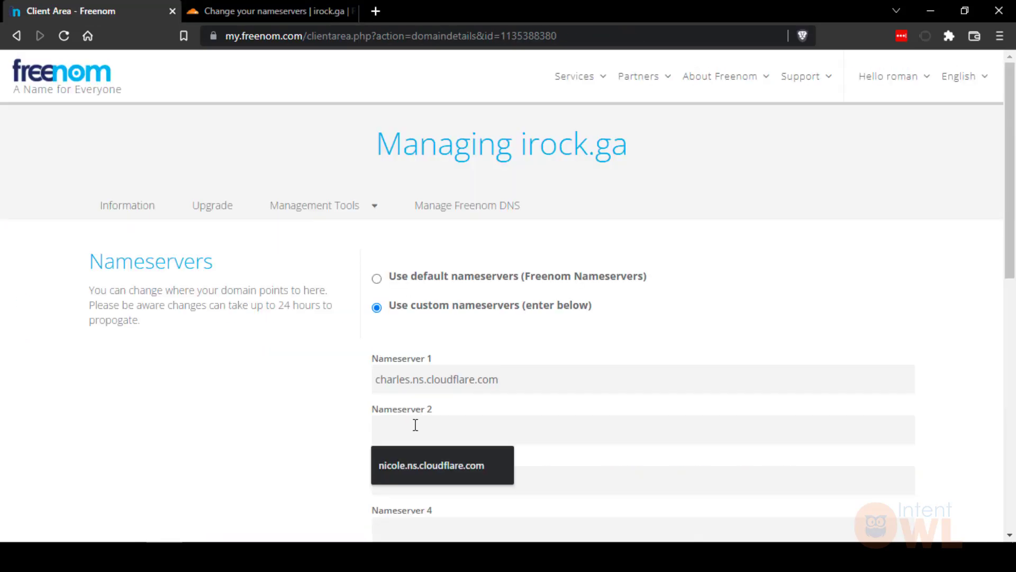
{"action": "key", "text": "ctrl+v"}
{"action": "scroll", "coordinate": [299, 419], "scroll_direction": "down", "scroll_amount": 7}
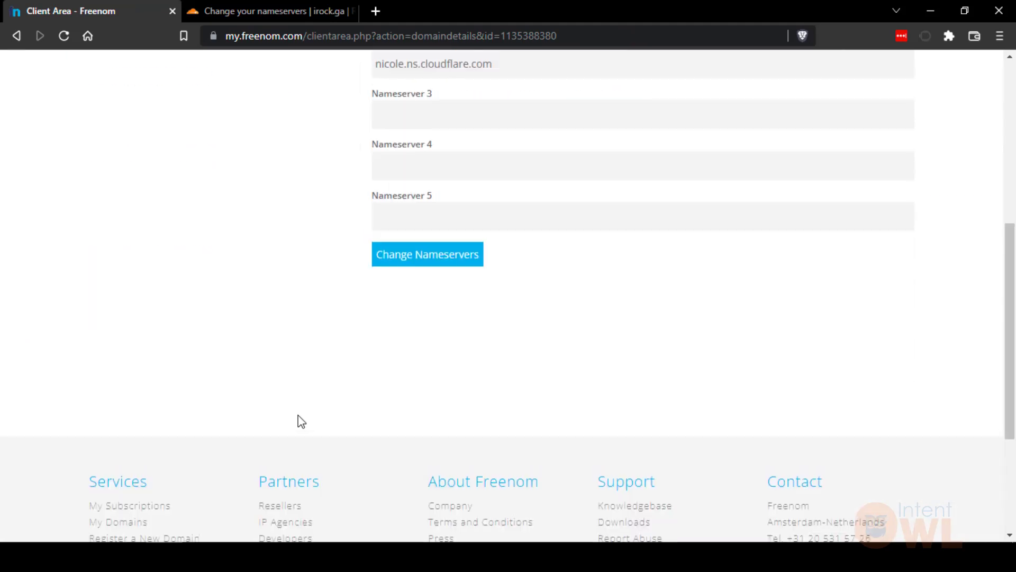
{"action": "left_click", "coordinate": [432, 258]}
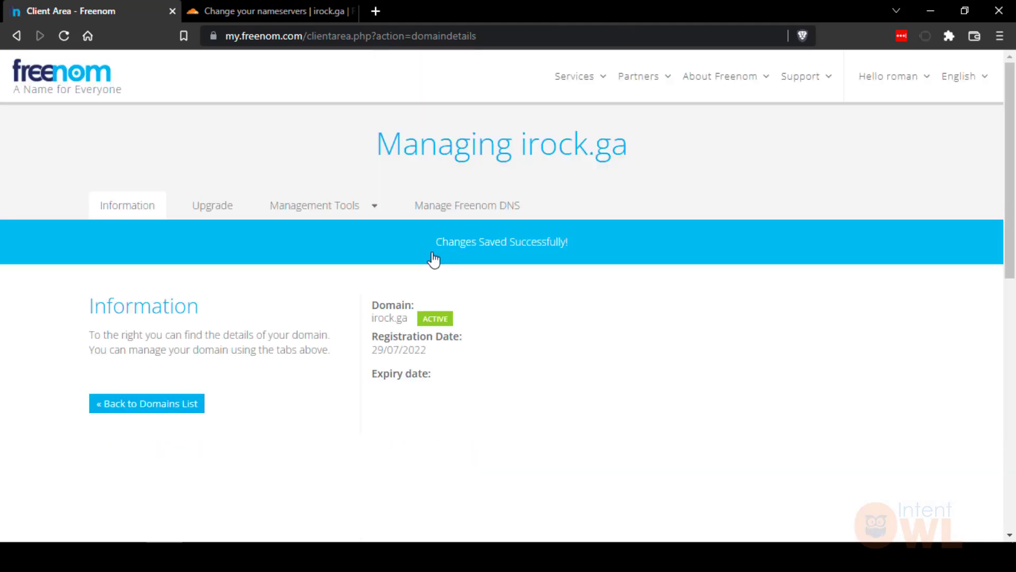
{"action": "left_click_drag", "start_coordinate": [433, 244], "coordinate": [571, 239]}
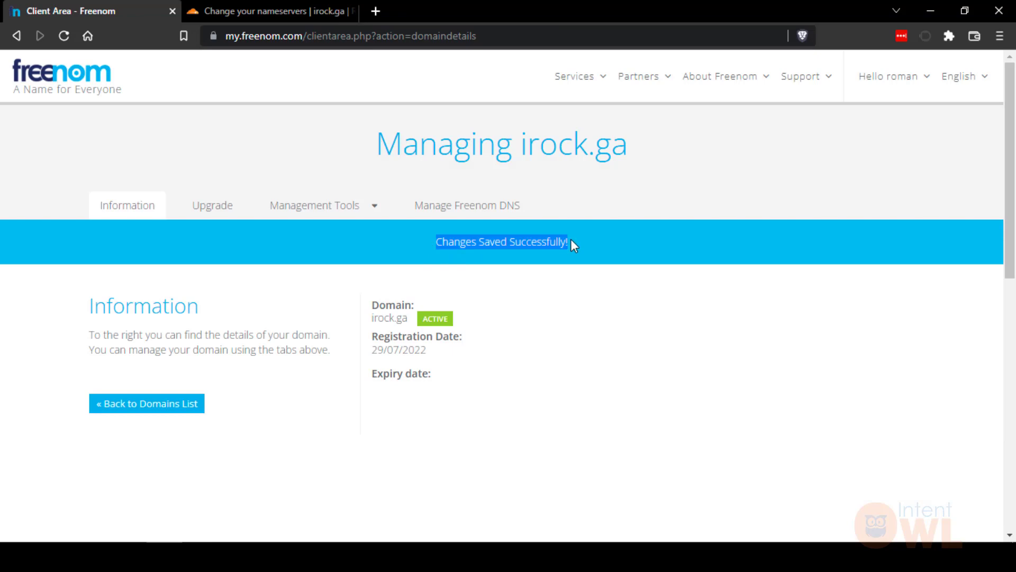
Return to Cloudflare and declare the nameserver change done so that it checks irock.ga's nameservers
{"action": "left_click", "coordinate": [270, 11]}
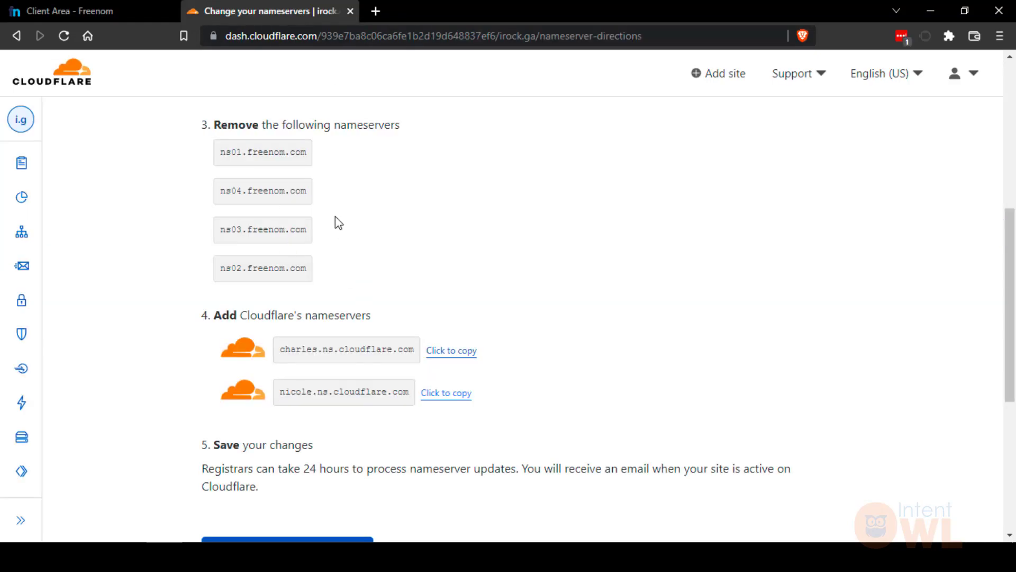
{"action": "scroll", "coordinate": [447, 316], "scroll_direction": "down", "scroll_amount": 4}
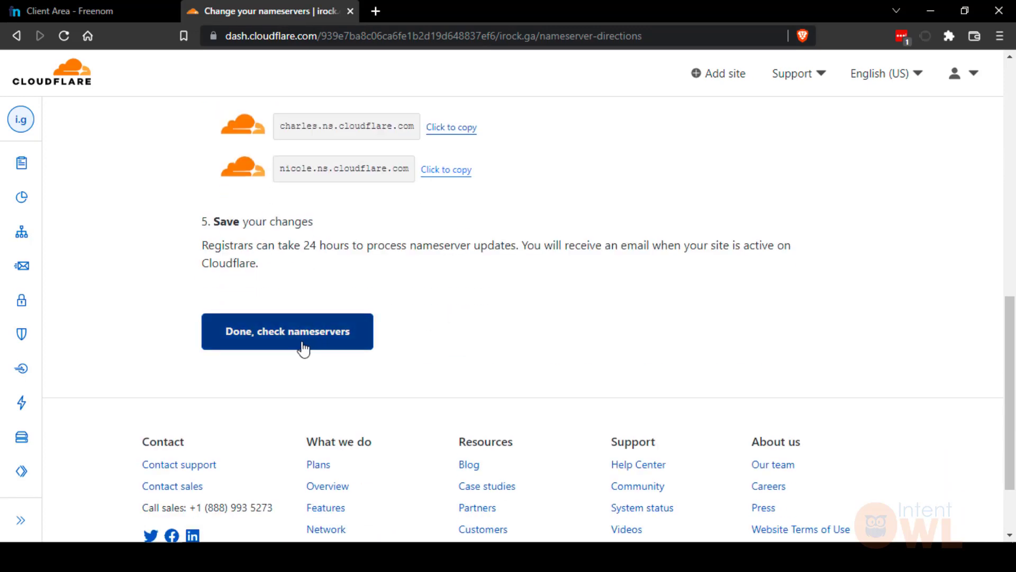
{"action": "left_click", "coordinate": [302, 344]}
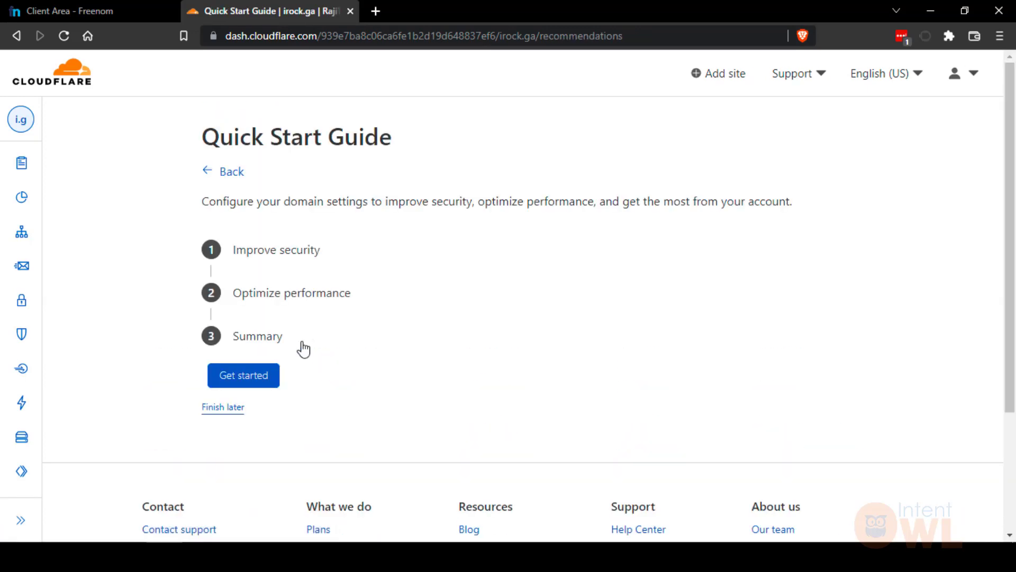
Complete the Quick Start Guide with Automatic HTTPS Rewrites and Brotli on, Always use HTTPS off and no Auto Minify options
{"action": "left_click", "coordinate": [248, 380]}
{"action": "scroll", "coordinate": [253, 360], "scroll_direction": "down", "scroll_amount": 3}
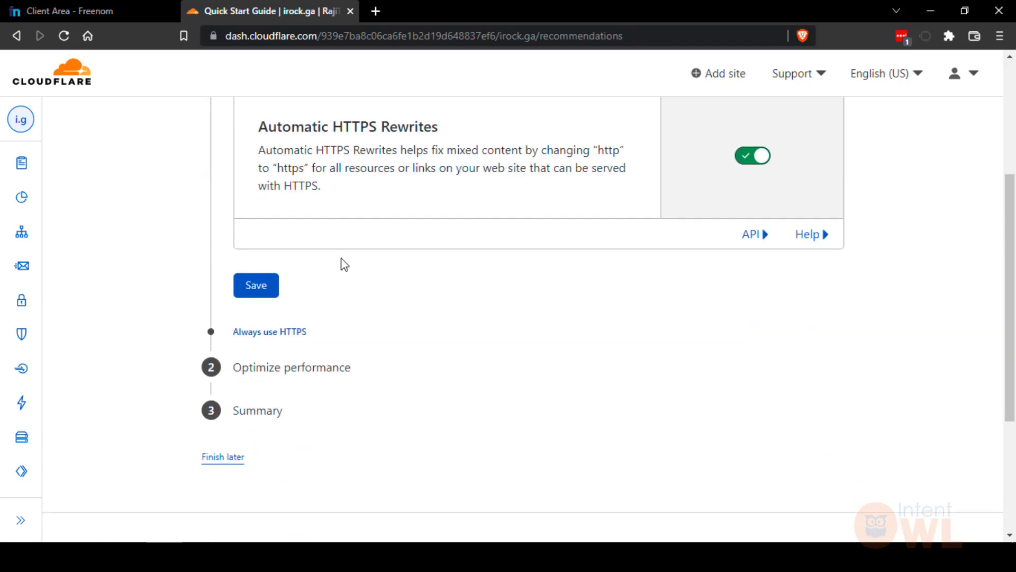
{"action": "left_click", "coordinate": [264, 294]}
{"action": "left_click", "coordinate": [340, 307]}
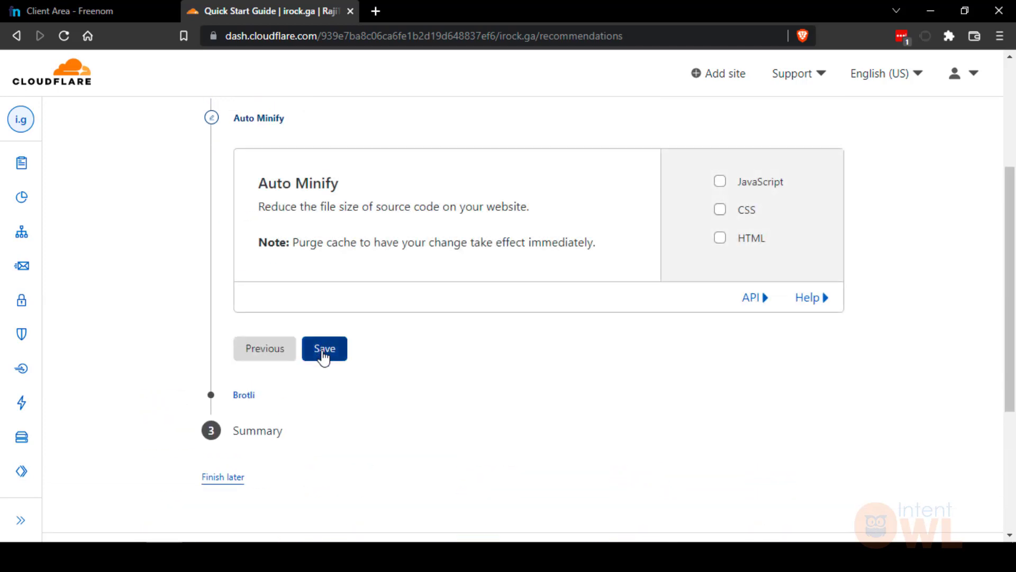
{"action": "left_click", "coordinate": [323, 353]}
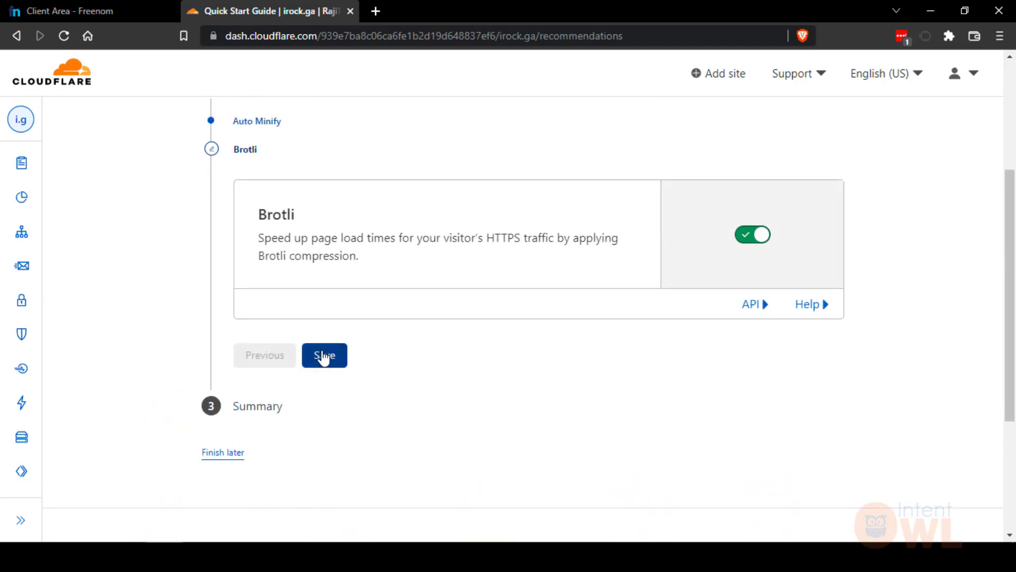
{"action": "left_click", "coordinate": [324, 357]}
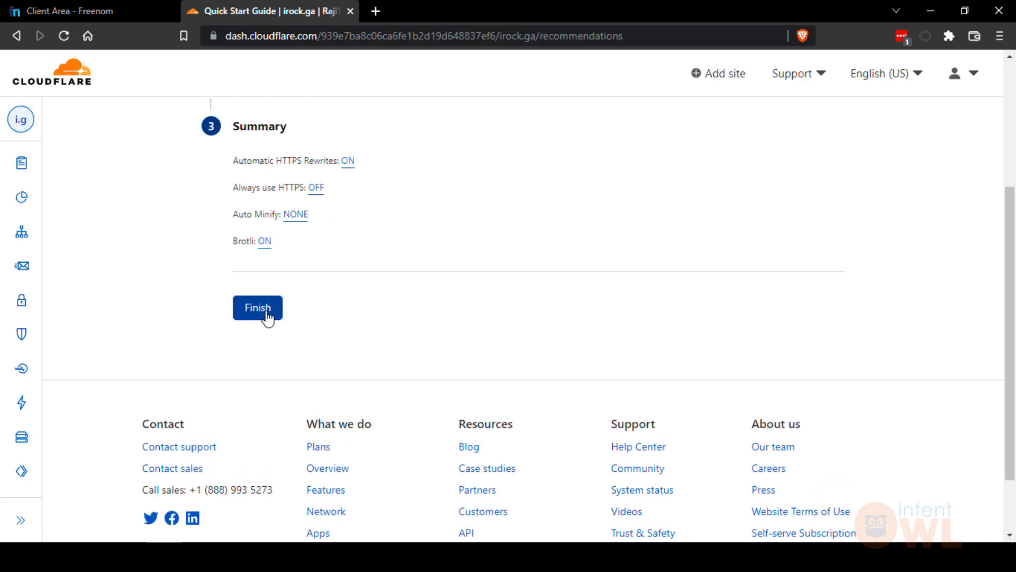
{"action": "left_click", "coordinate": [258, 308]}
Review the nameserver processing note on irock.ga's overview page and start a new nameserver check
{"action": "scroll", "coordinate": [266, 317], "scroll_direction": "down", "scroll_amount": 10}
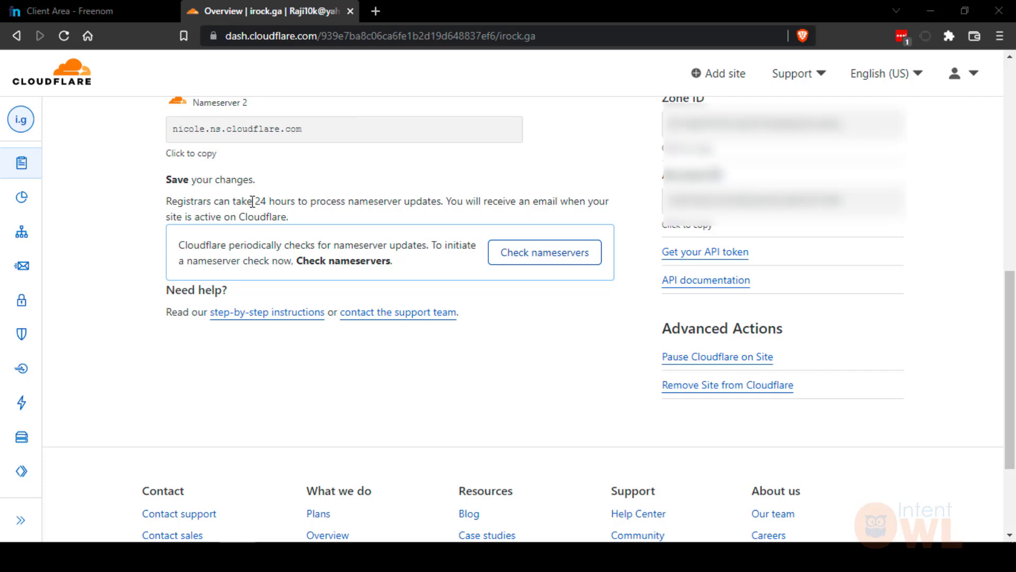
{"action": "left_click_drag", "start_coordinate": [252, 201], "coordinate": [300, 194]}
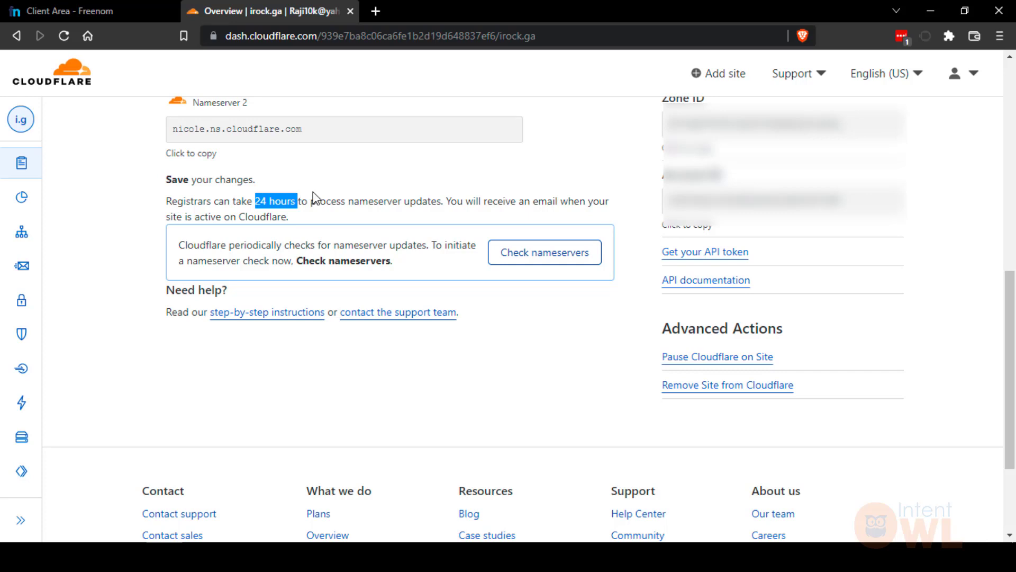
{"action": "left_click", "coordinate": [552, 262]}
{"action": "left_click_drag", "start_coordinate": [179, 246], "coordinate": [266, 269]}
{"action": "left_click", "coordinate": [271, 287]}
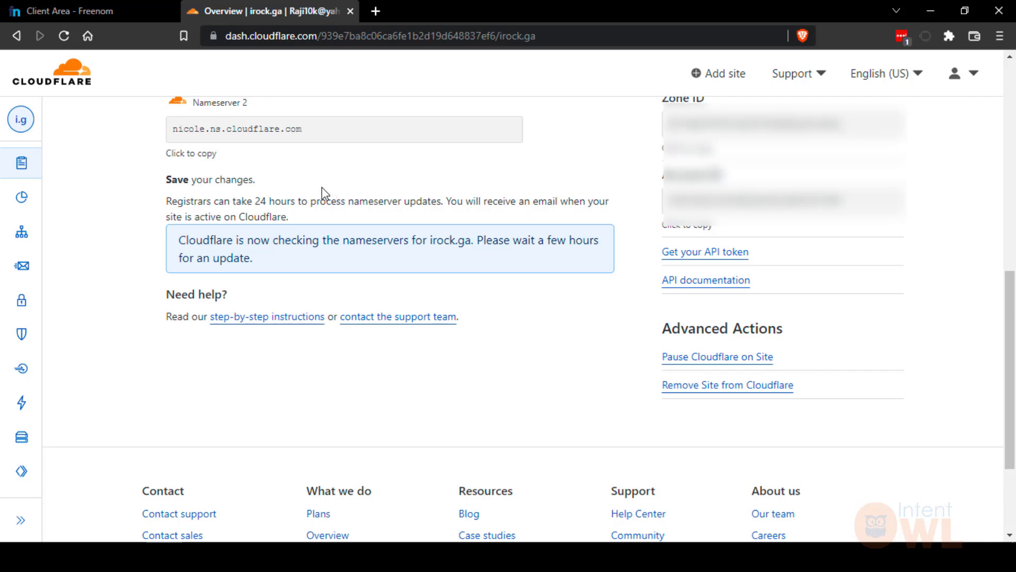
Switch to the CentOS server session in Xshell and install nginx by running "dnf install nginx -y"
{"action": "left_click", "coordinate": [23, 121]}
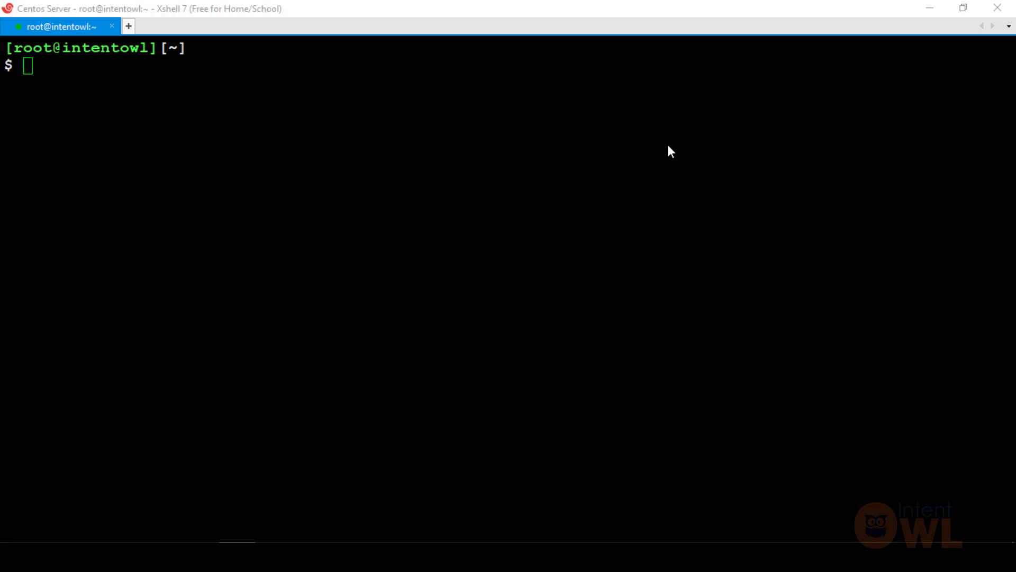
{"action": "key", "text": "alt+Tab"}
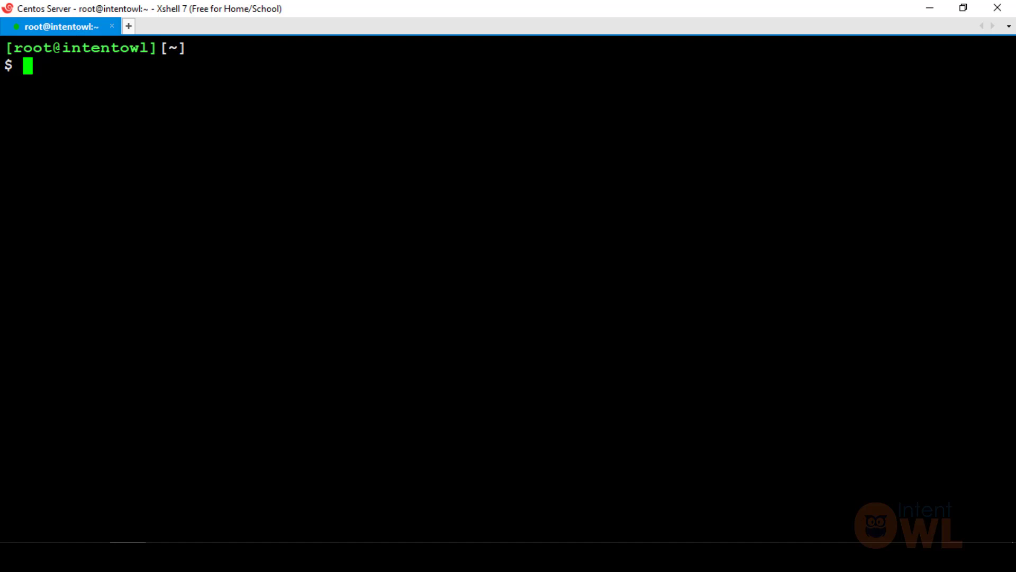
{"action": "type", "text": "dnf install"}
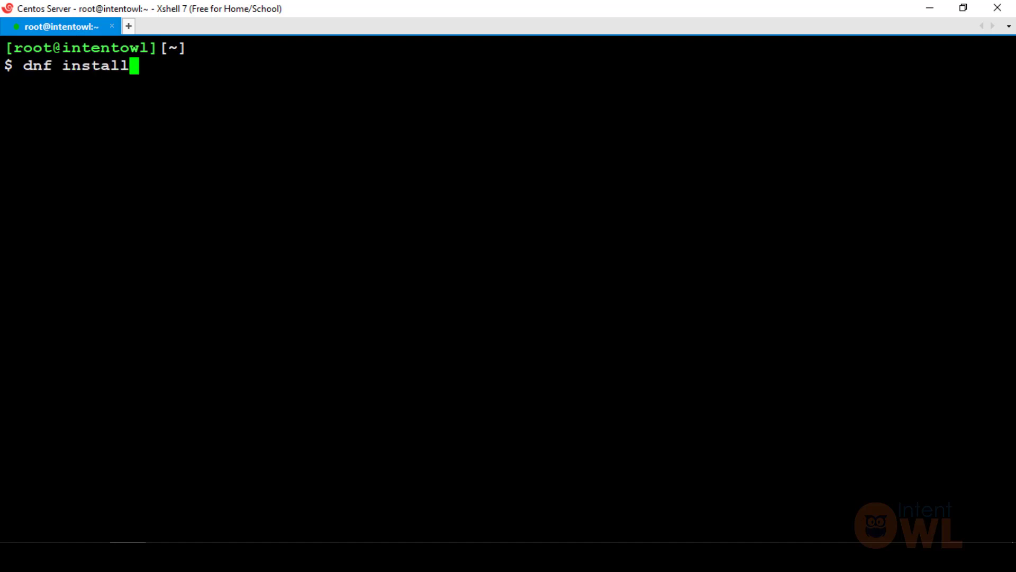
{"action": "type", "text": " nginx -y"}
{"action": "key", "text": "Return"}
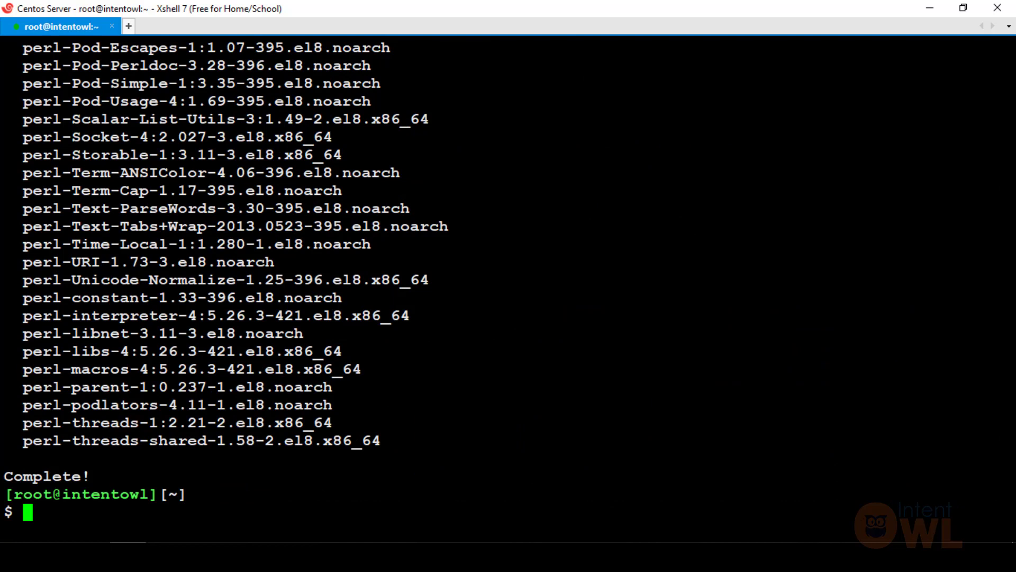
Clear the terminal and check the nginx service with "systemctl status nginx"
{"action": "type", "text": "clear"}
{"action": "key", "text": "Return"}
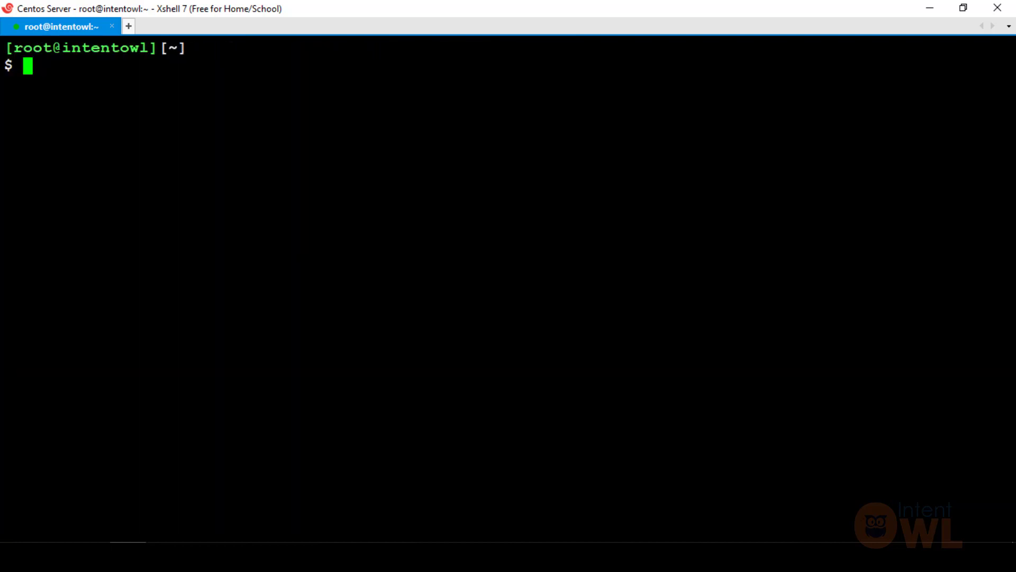
{"action": "type", "text": "systemctl "}
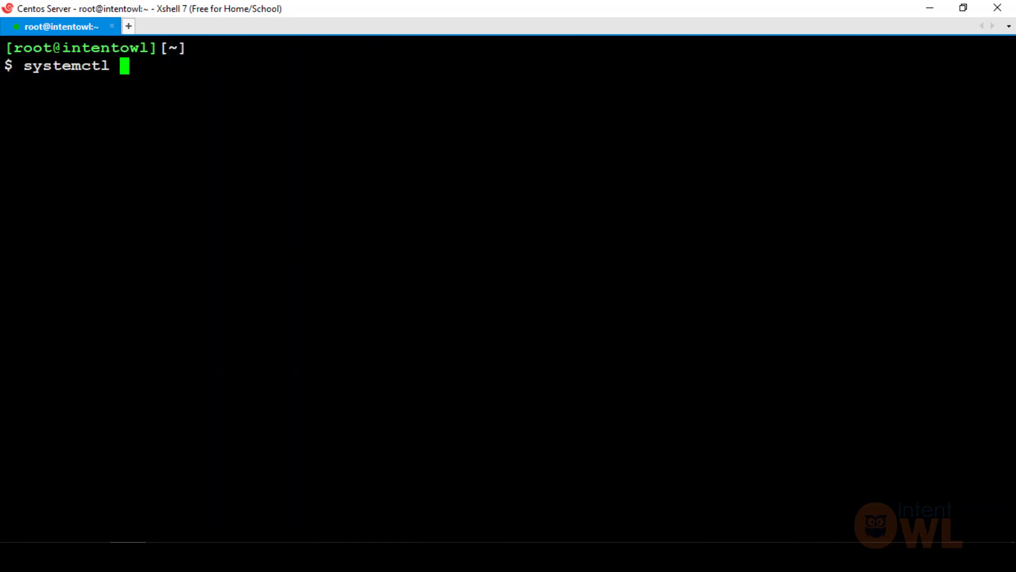
{"action": "type", "text": "statu"}
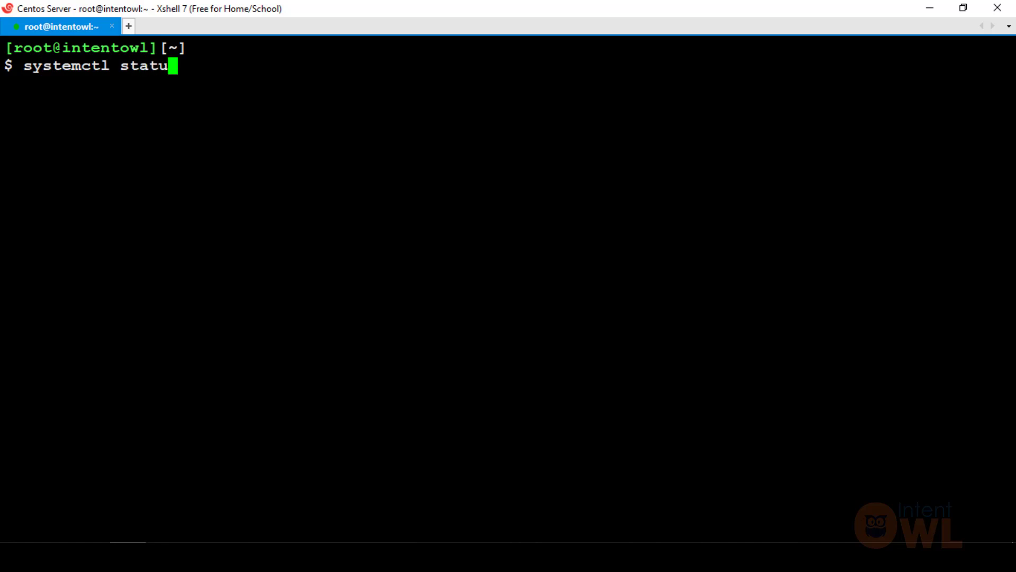
{"action": "type", "text": "s nginx"}
{"action": "key", "text": "Return"}
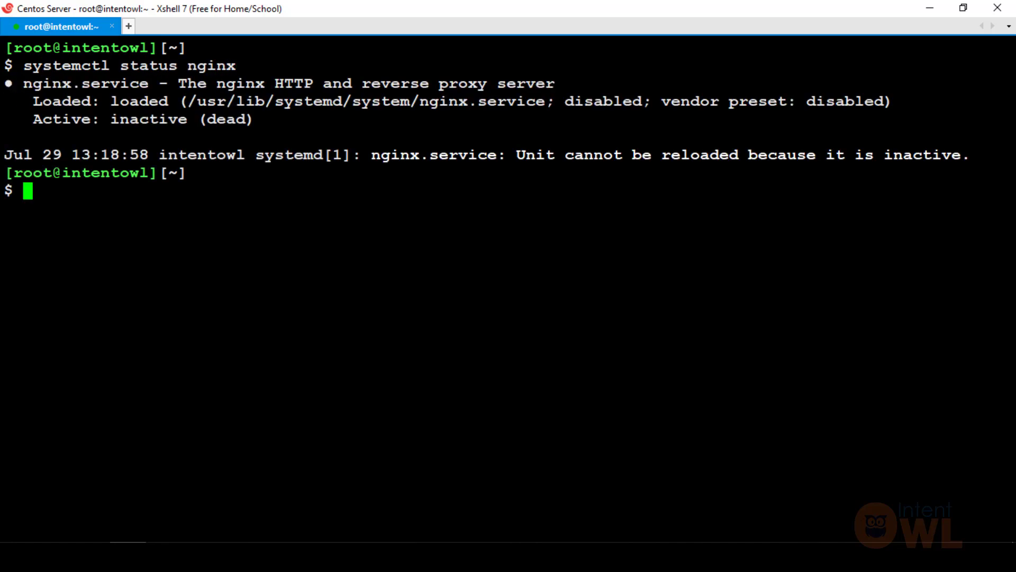
Enable the nginx service at boot by running "systemctl enable nginx"
{"action": "key", "text": "Up"}
{"action": "key", "text": "Left"}
{"action": "key", "text": "Left"}
{"action": "key", "text": "Left"}
{"action": "key", "text": "Left"}
{"action": "key", "text": "Left"}
{"action": "key", "text": "Left"}
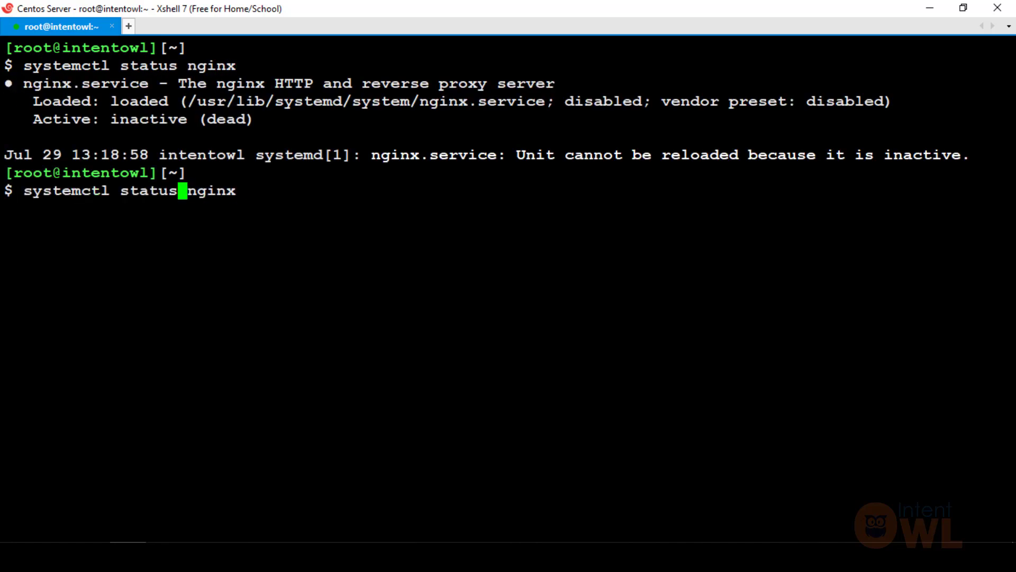
{"action": "key", "text": "BackSpace"}
{"action": "key", "text": "BackSpace"}
{"action": "key", "text": "BackSpace"}
{"action": "key", "text": "BackSpace"}
{"action": "key", "text": "BackSpace"}
{"action": "key", "text": "BackSpace"}
{"action": "type", "text": "enable"}
{"action": "key", "text": "Return"}
Start the nginx service by running "systemctl start nginx"
{"action": "key", "text": "Up"}
{"action": "key", "text": "Left"}
{"action": "key", "text": "Left"}
{"action": "key", "text": "Left"}
{"action": "key", "text": "Left"}
{"action": "key", "text": "Left"}
{"action": "key", "text": "Left"}
{"action": "key", "text": "BackSpace"}
{"action": "key", "text": "BackSpace"}
{"action": "key", "text": "BackSpace"}
{"action": "key", "text": "BackSpace"}
{"action": "key", "text": "BackSpace"}
{"action": "key", "text": "BackSpace"}
{"action": "type", "text": "s"}
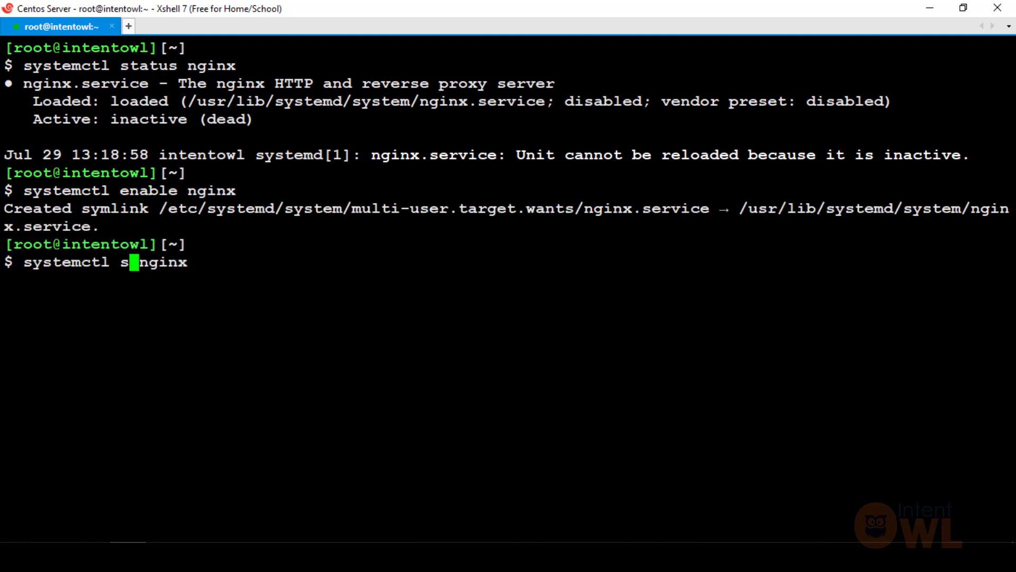
{"action": "type", "text": "tart"}
{"action": "key", "text": "Return"}
Check the running state of the service with "systemctl status nginx", quit the output and clear the terminal
{"action": "key", "text": "Up"}
{"action": "key", "text": "Up"}
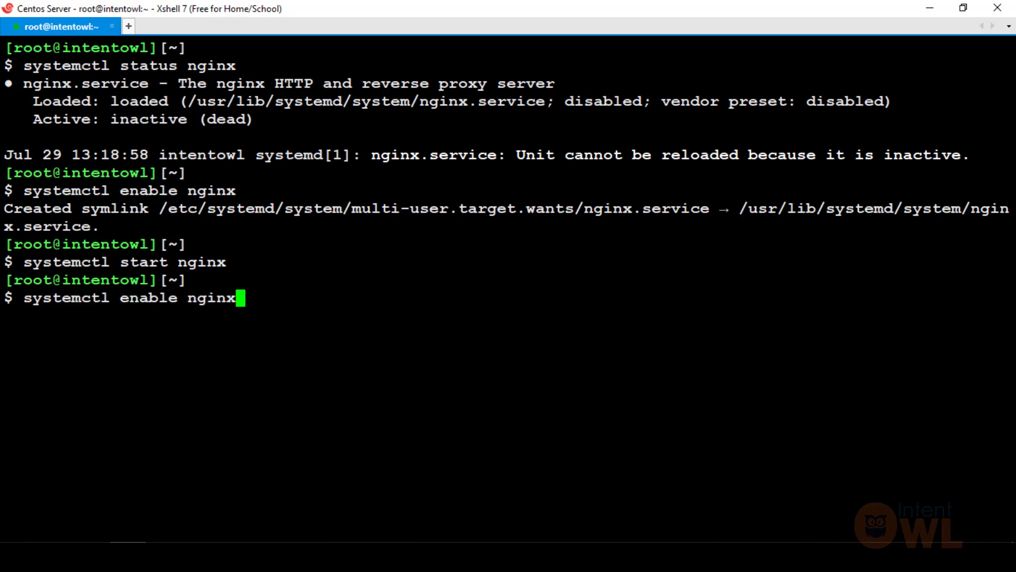
{"action": "key", "text": "Up"}
{"action": "key", "text": "Return"}
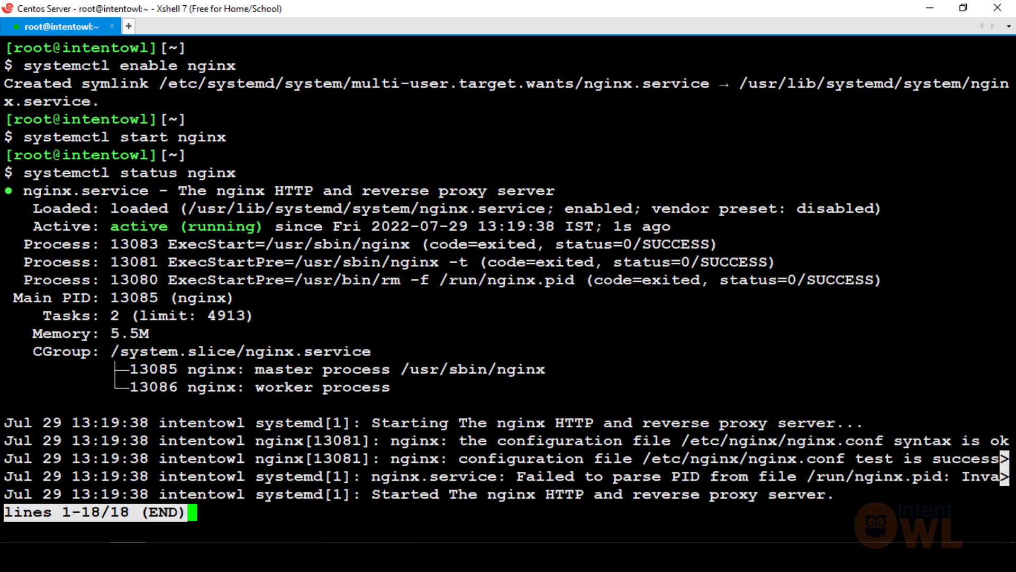
{"action": "left_click_drag", "start_coordinate": [111, 227], "coordinate": [264, 227]}
{"action": "type", "text": "qclear"}
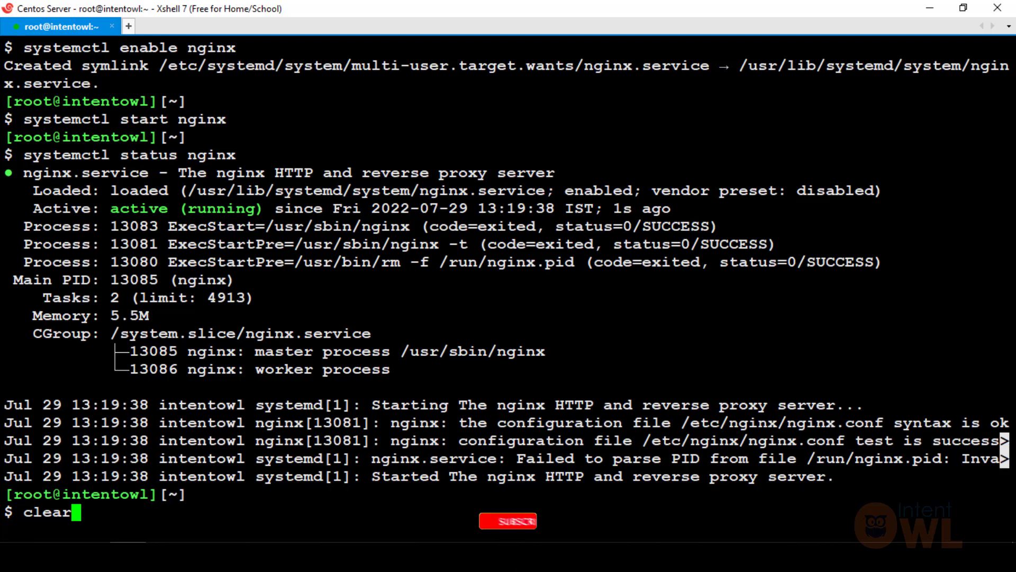
{"action": "key", "text": "Return"}
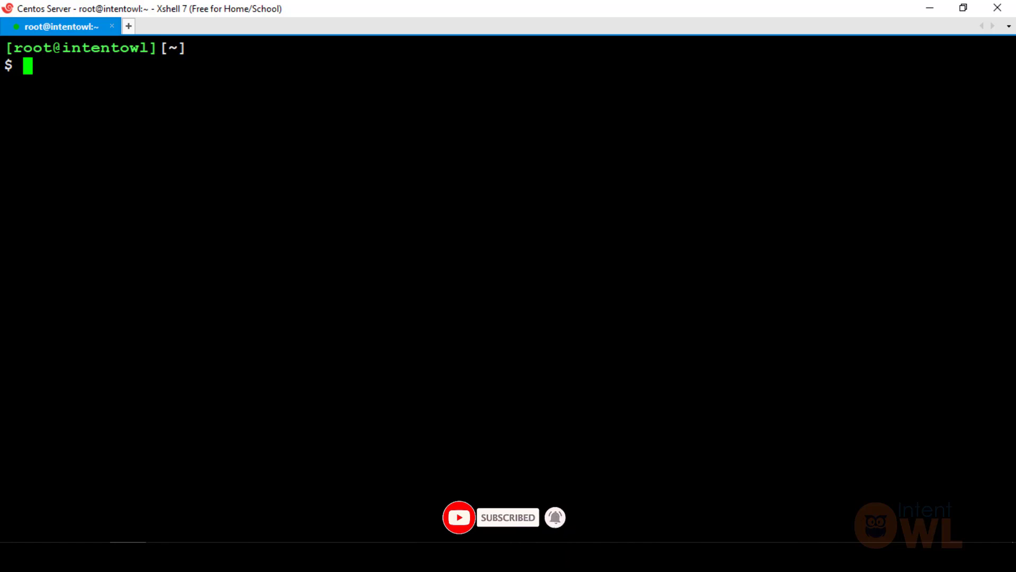
Allow HTTP through the firewall by running "firewall-cmd --permanent --add-service=http"
{"action": "type", "text": "fir"}
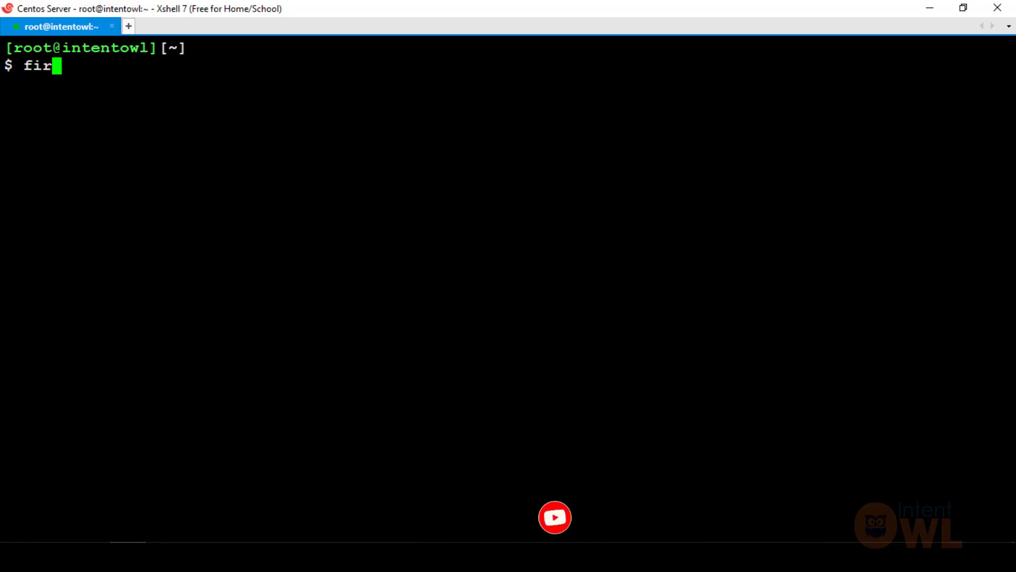
{"action": "type", "text": "ewall-c"}
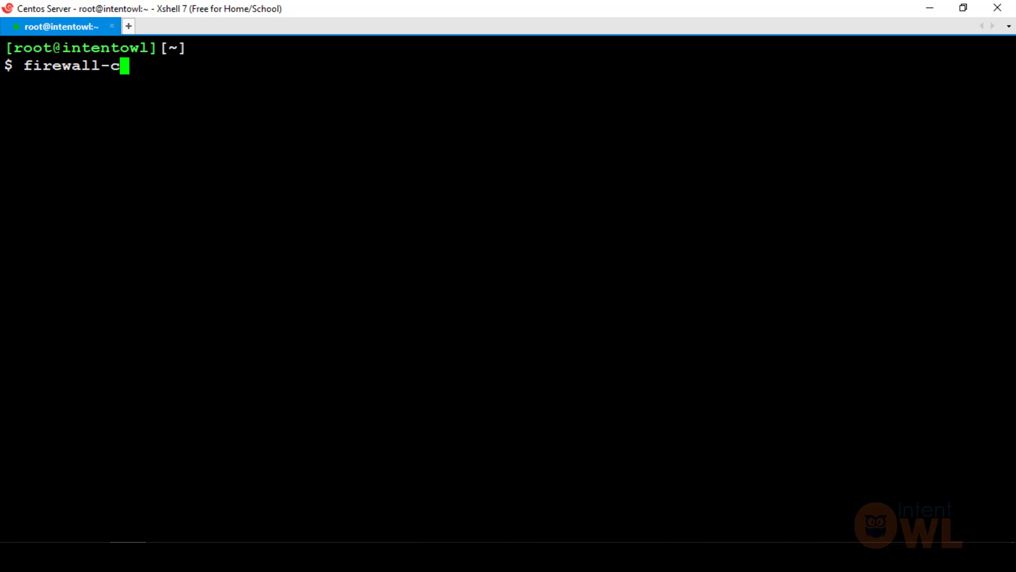
{"action": "type", "text": "md --permanent --add-"}
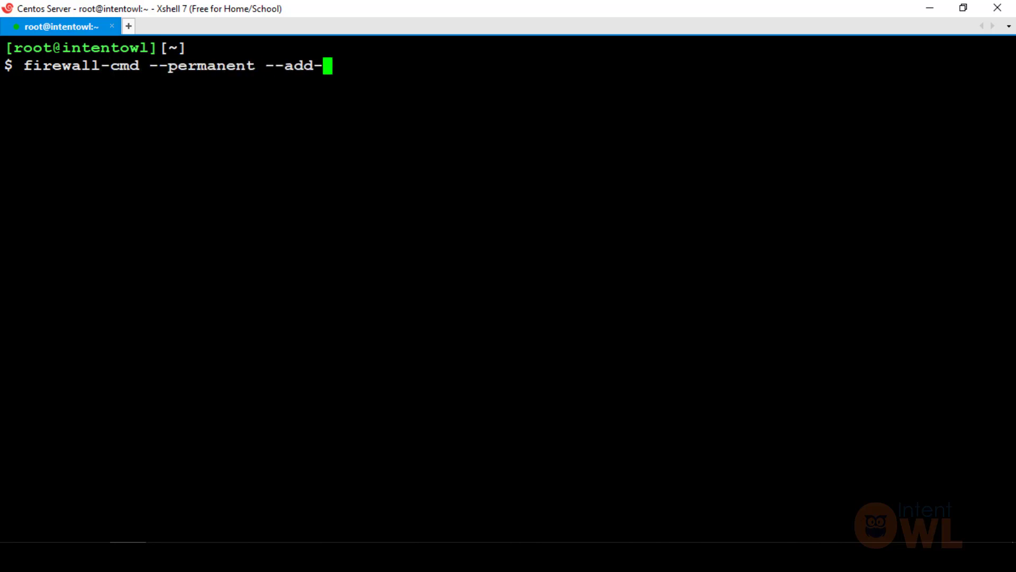
{"action": "type", "text": "service=htt"}
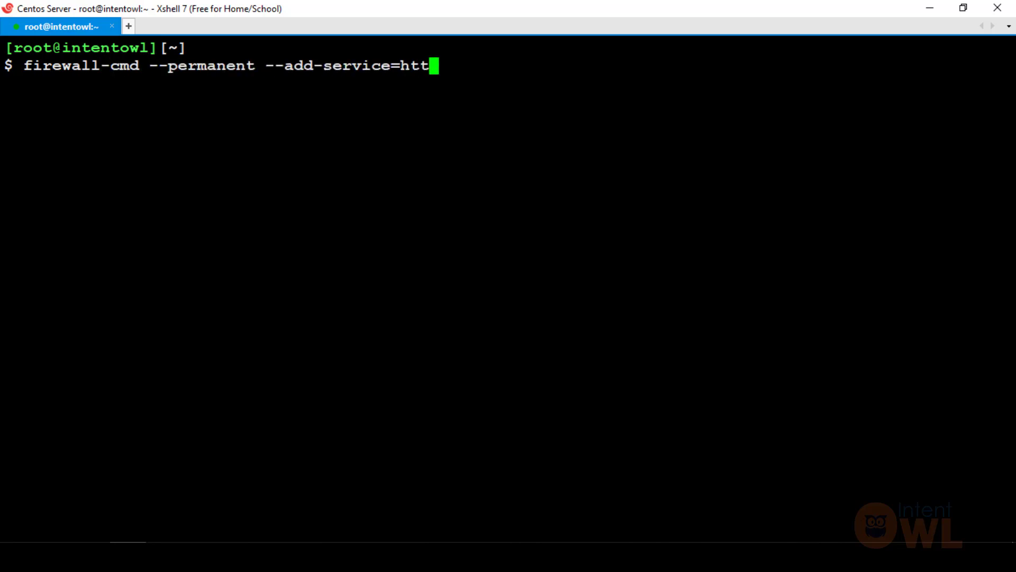
{"action": "type", "text": "ps"}
{"action": "key", "text": "BackSpace"}
{"action": "key", "text": "Return"}
Allow HTTPS through the firewall by running "firewall-cmd --permanent --add-service=https"
{"action": "key", "text": "Up"}
{"action": "key", "text": "BackSpace"}
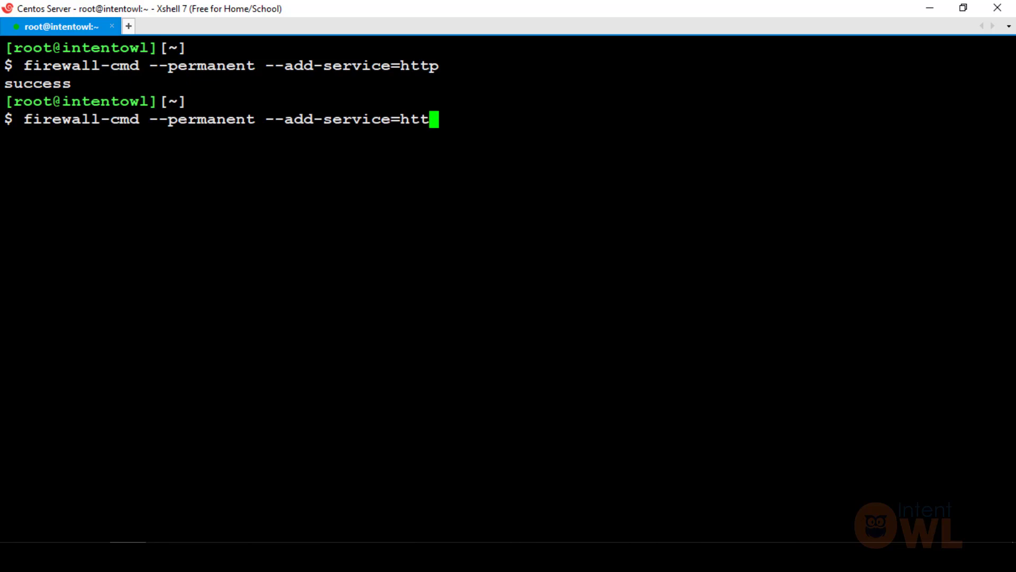
{"action": "type", "text": "ps"}
{"action": "key", "text": "Return"}
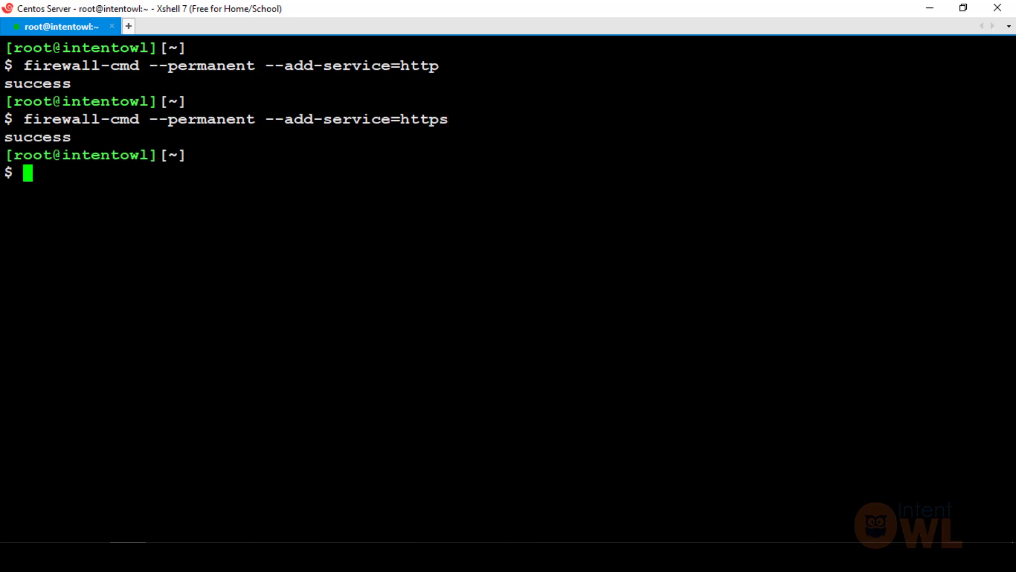
Apply the new firewall rules by running "firewall-cmd --reload"
{"action": "left_click", "coordinate": [164, 556]}
{"action": "type", "text": "firewl"}
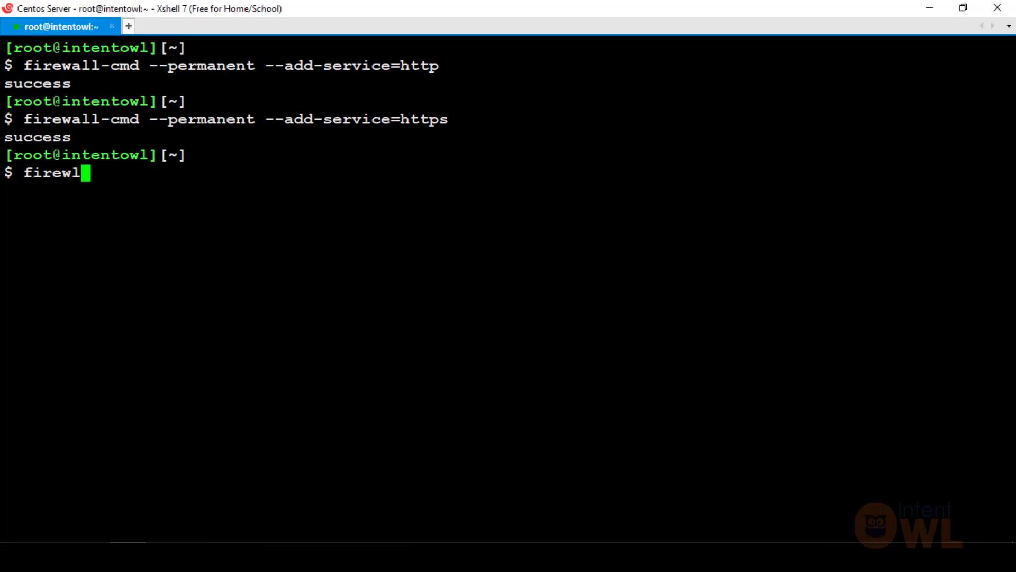
{"action": "key", "text": "BackSpace"}
{"action": "type", "text": "all-cmd --reload"}
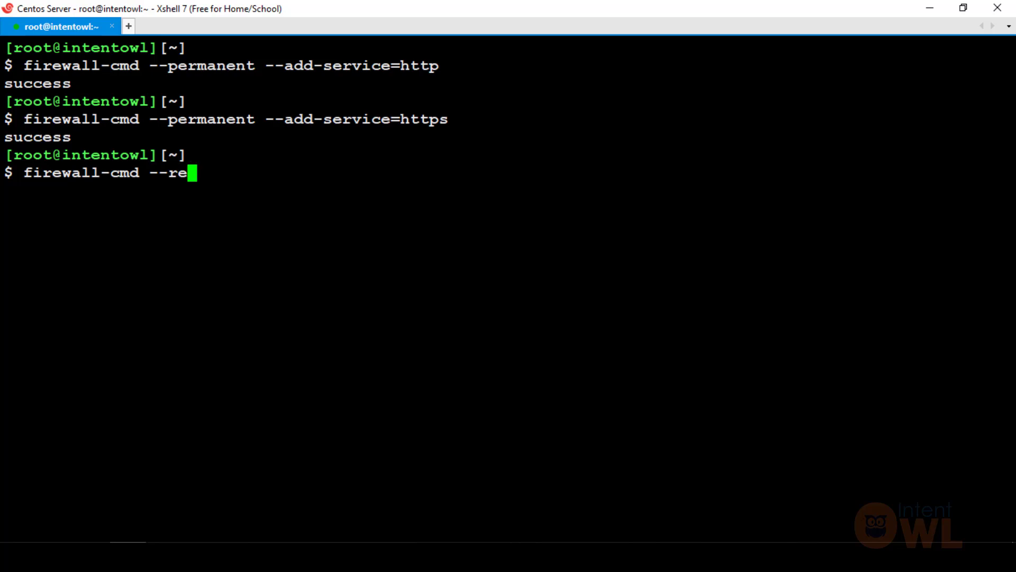
{"action": "key", "text": "Return"}
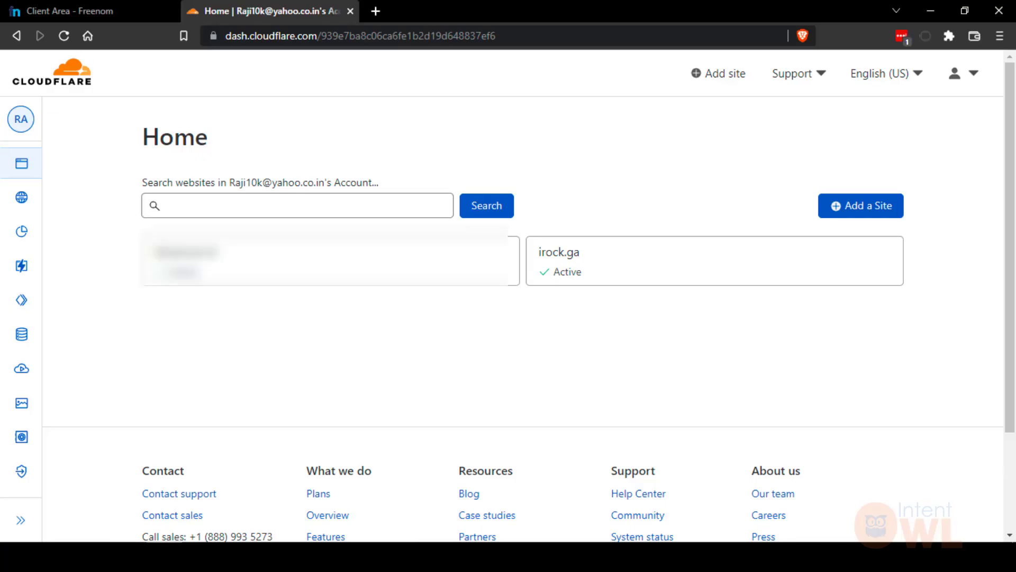
{"action": "left_click", "coordinate": [375, 10]}
{"action": "type", "text": "http://192.168.1.107/"}
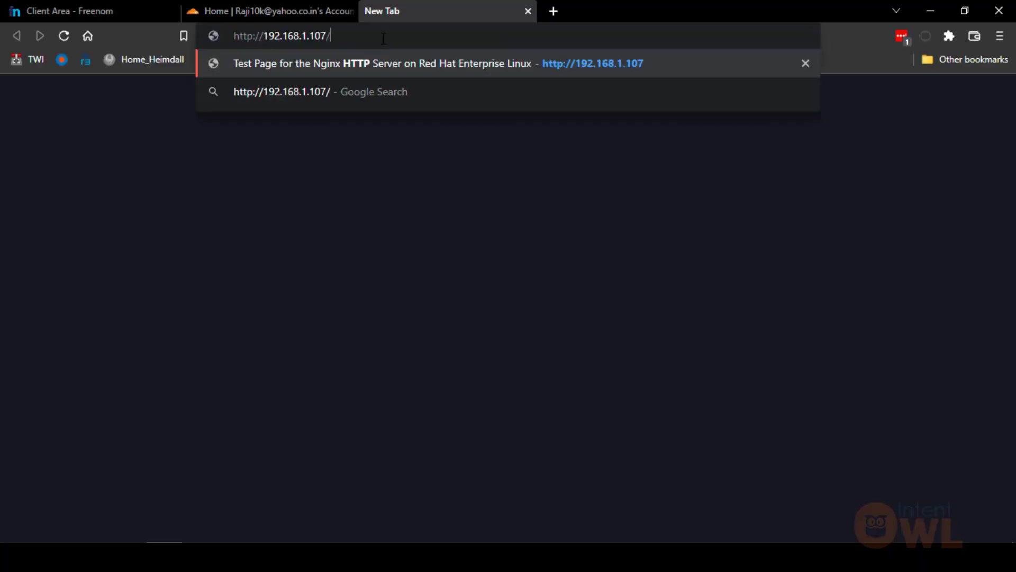
{"action": "key", "text": "Return"}
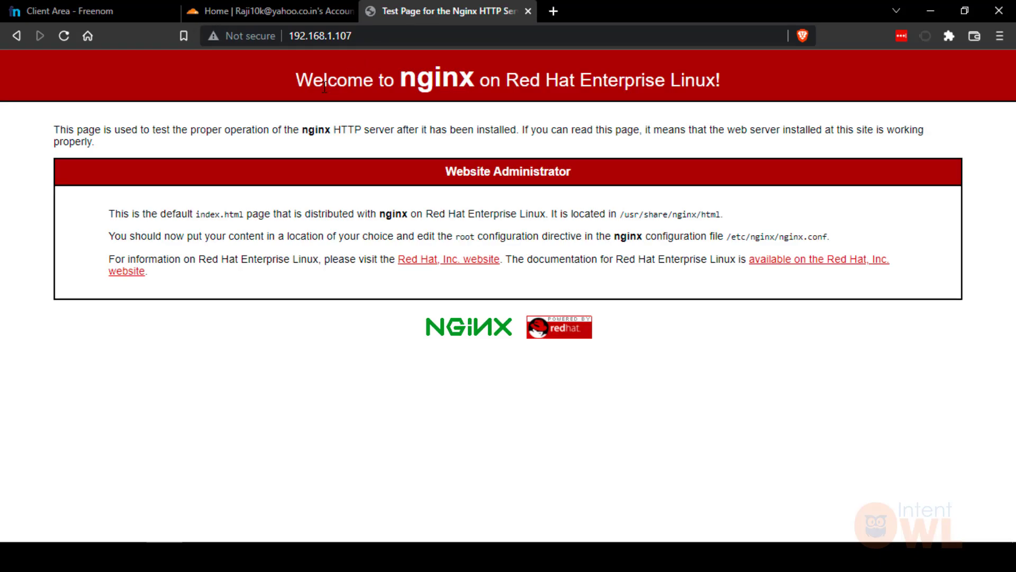
{"action": "left_click_drag", "start_coordinate": [297, 80], "coordinate": [695, 84]}
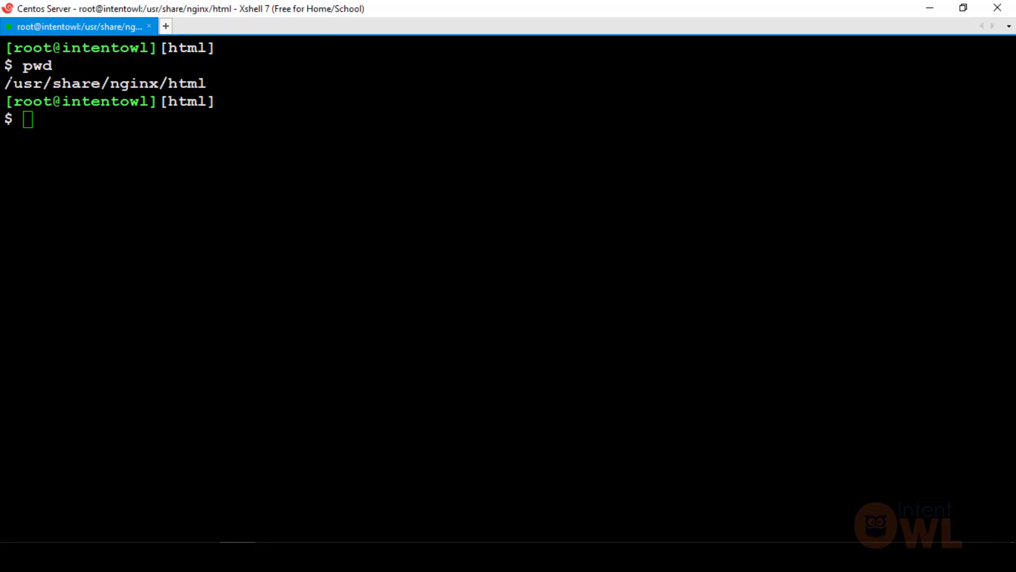
{"action": "left_click_drag", "start_coordinate": [13, 83], "coordinate": [214, 101]}
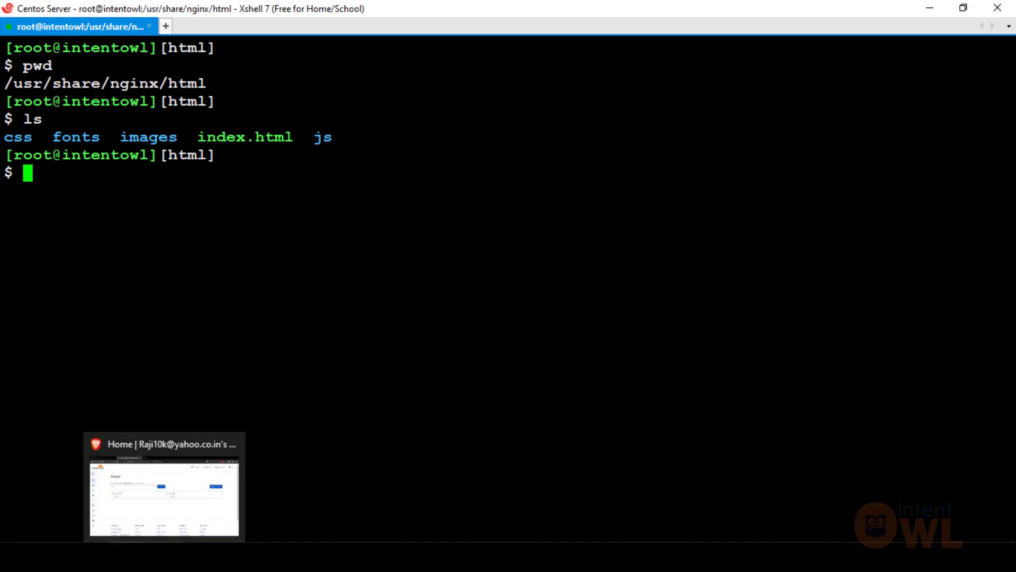
{"action": "left_click", "coordinate": [164, 557]}
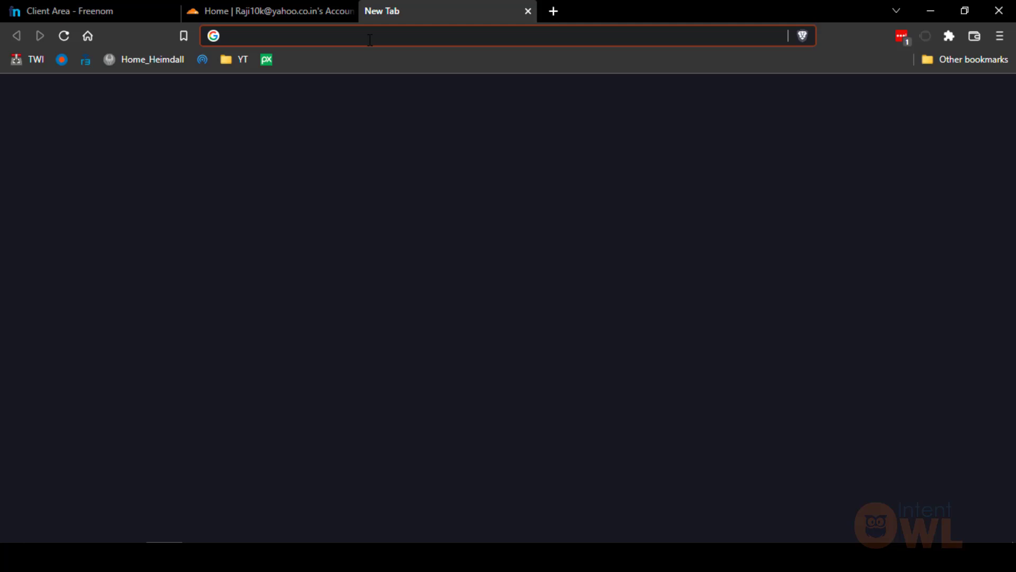
{"action": "type", "text": "http://192.168.1.107/"}
{"action": "key", "text": "Return"}
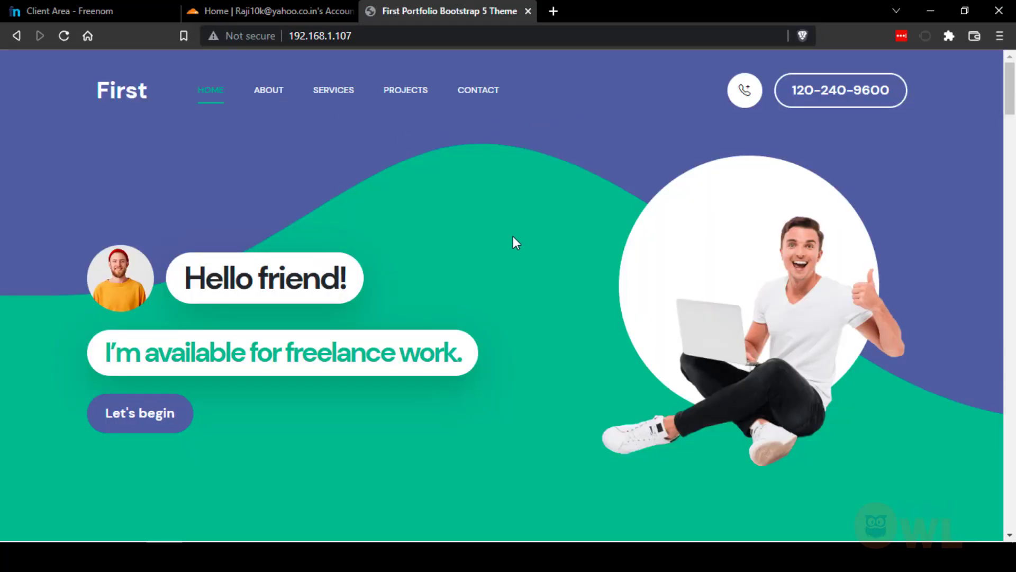
Open the irock.ga site in the Cloudflare dashboard and launch Zero Trust from its Access page
{"action": "left_click", "coordinate": [236, 6]}
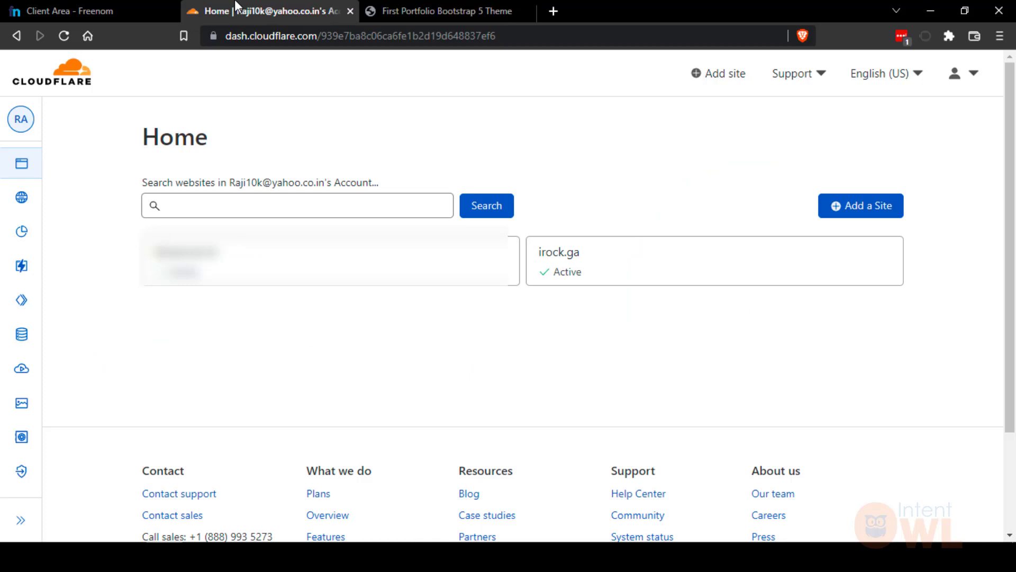
{"action": "left_click", "coordinate": [606, 270]}
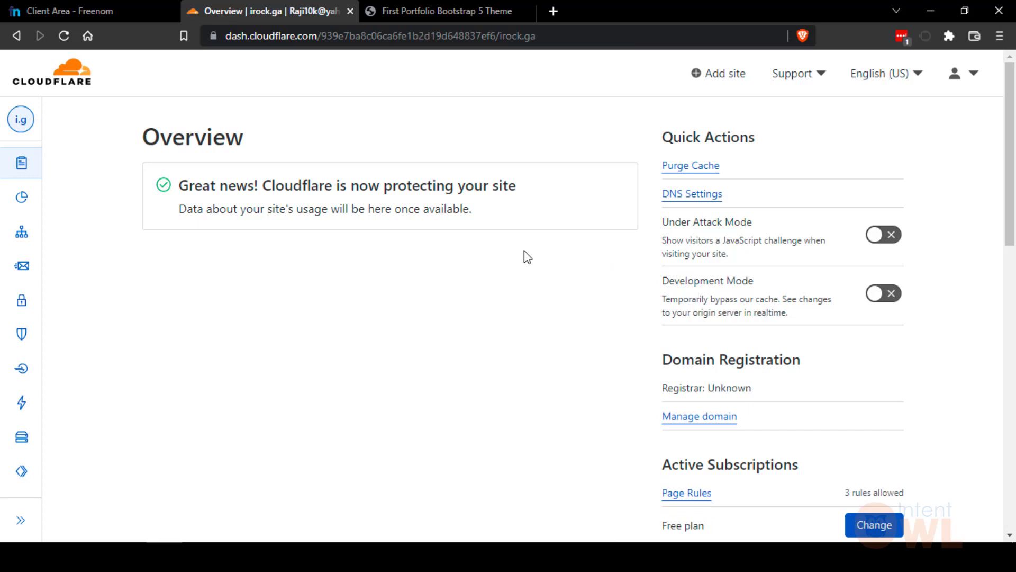
{"action": "mouse_move", "coordinate": [5, 313]}
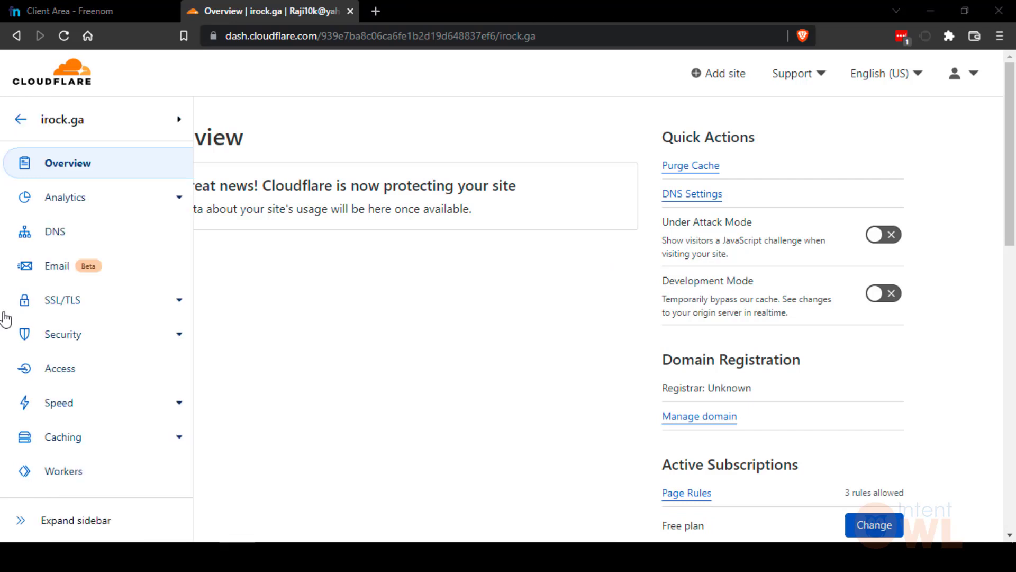
{"action": "left_click", "coordinate": [59, 377]}
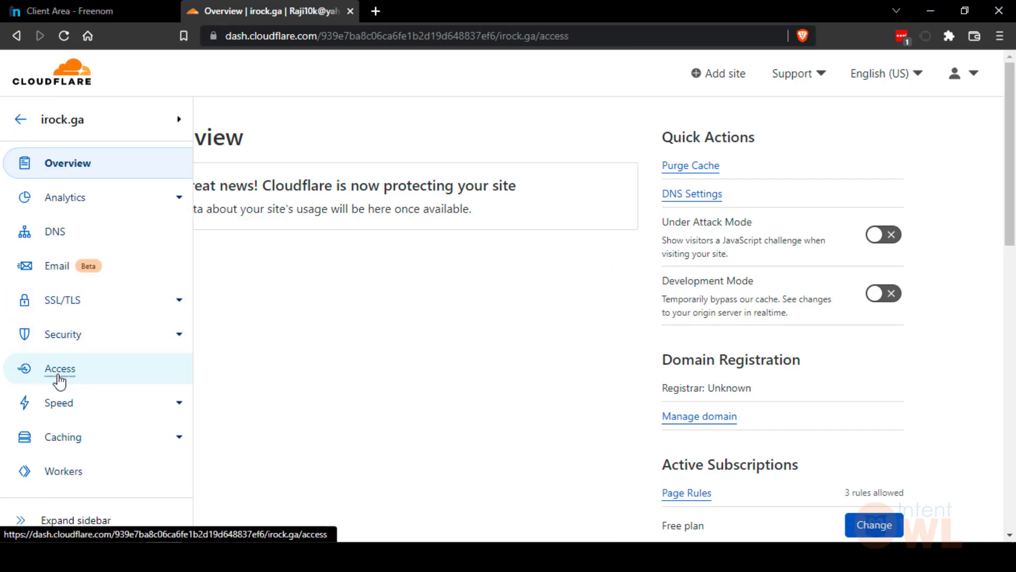
{"action": "left_click", "coordinate": [778, 259]}
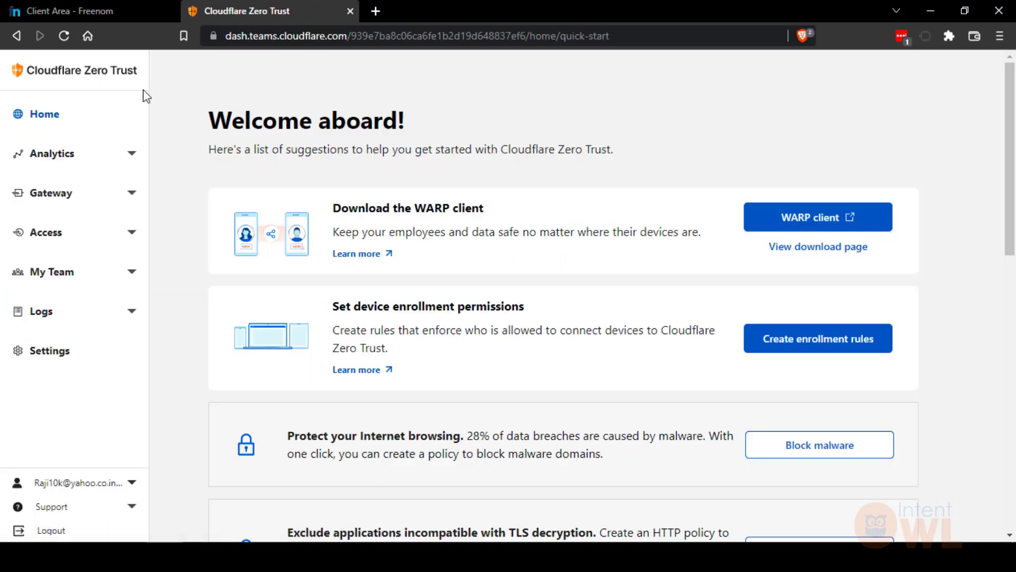
Create and save a new Access tunnel named "rock" in Cloudflare Zero Trust
{"action": "left_click", "coordinate": [133, 238]}
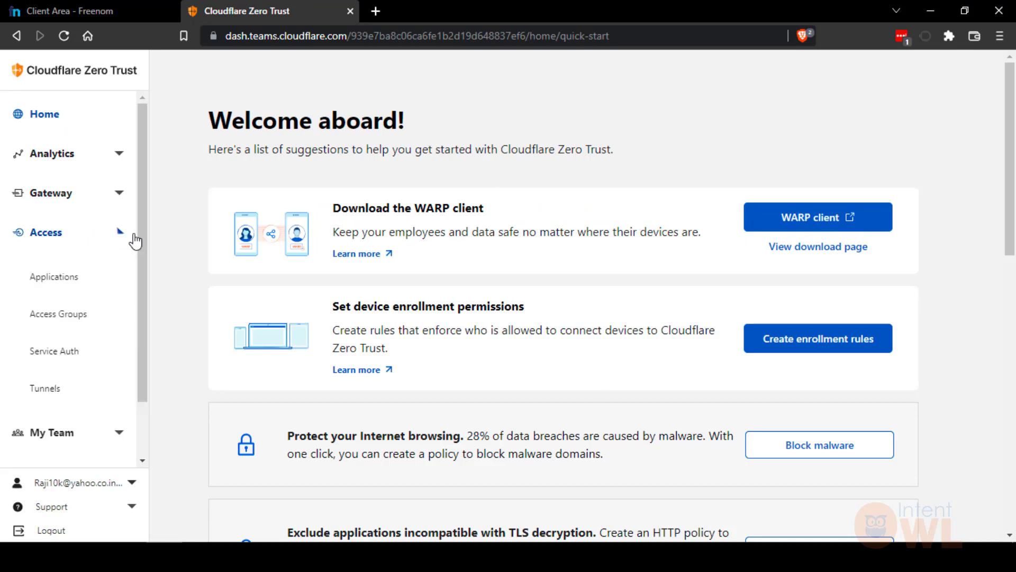
{"action": "left_click", "coordinate": [55, 392]}
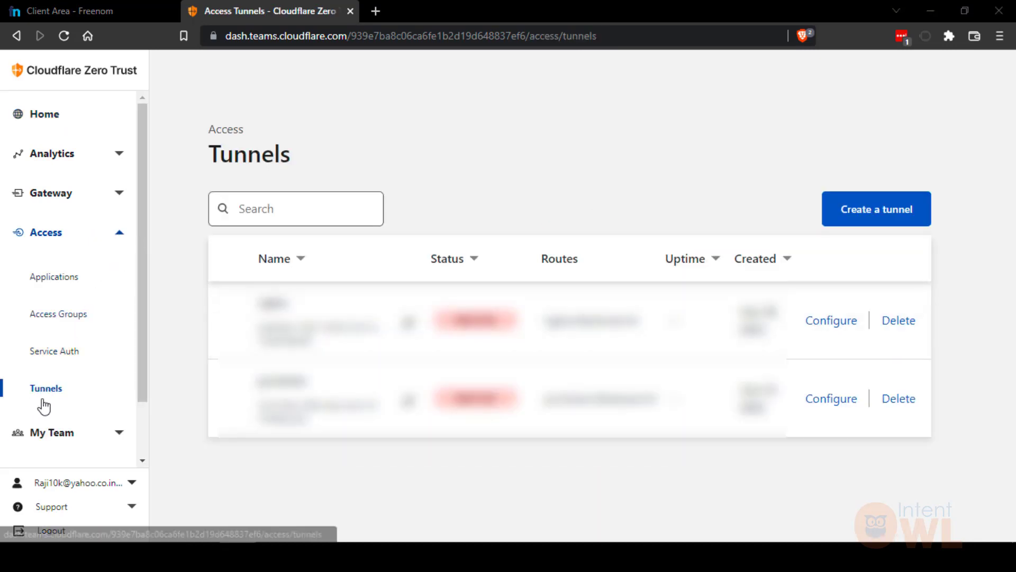
{"action": "left_click", "coordinate": [872, 227]}
{"action": "left_click", "coordinate": [399, 398]}
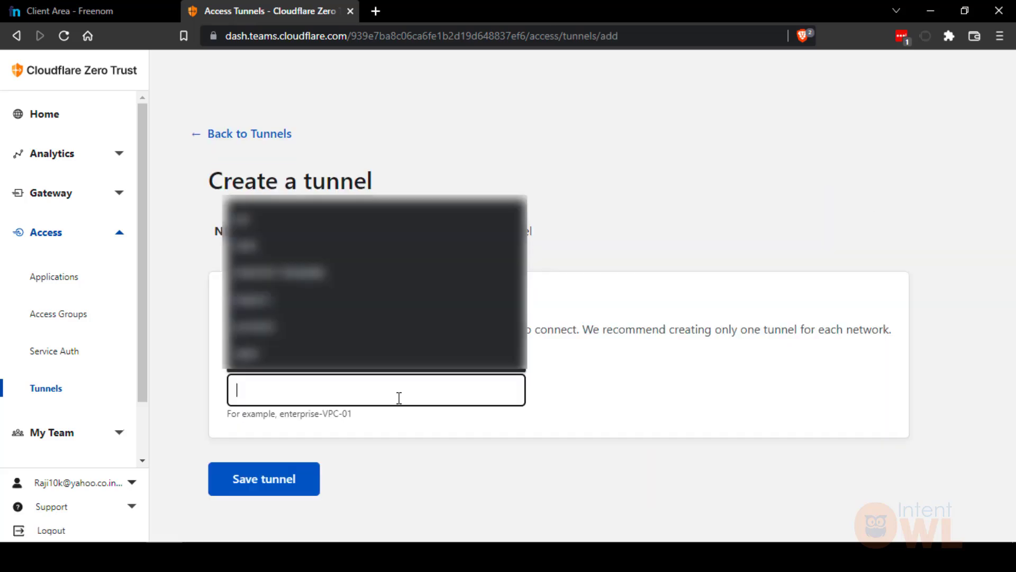
{"action": "type", "text": "rock"}
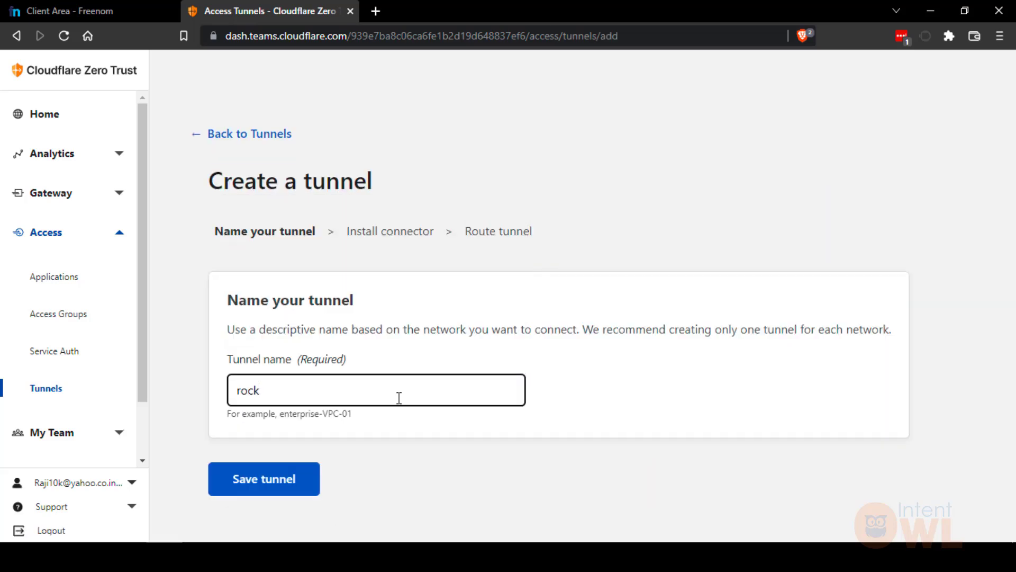
{"action": "left_click", "coordinate": [286, 483]}
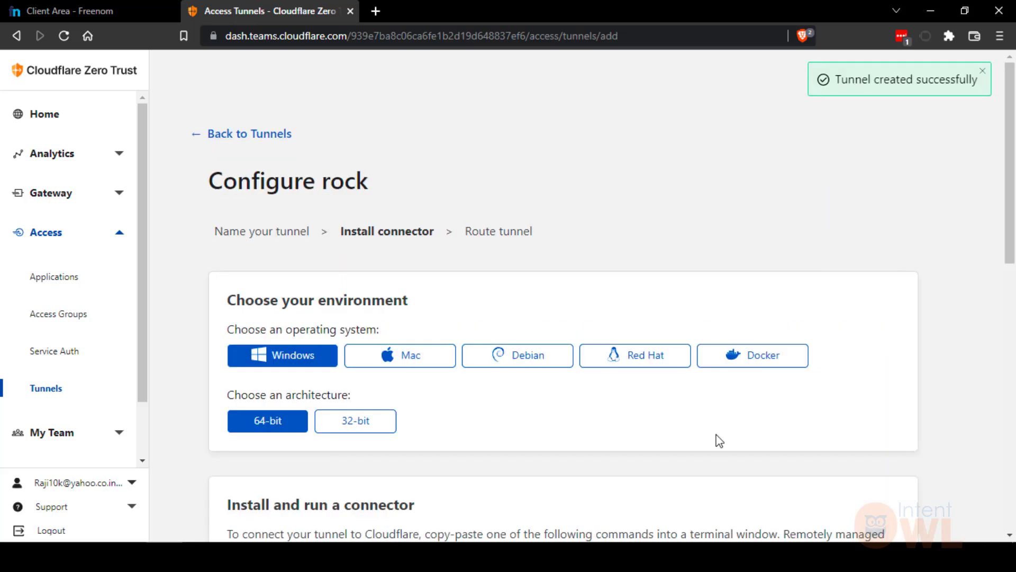
Copy the Red Hat 64-bit connector command for machines without cloudflared and switch to the CentOS server session in Xshell
{"action": "scroll", "coordinate": [719, 441], "scroll_direction": "down", "scroll_amount": 1}
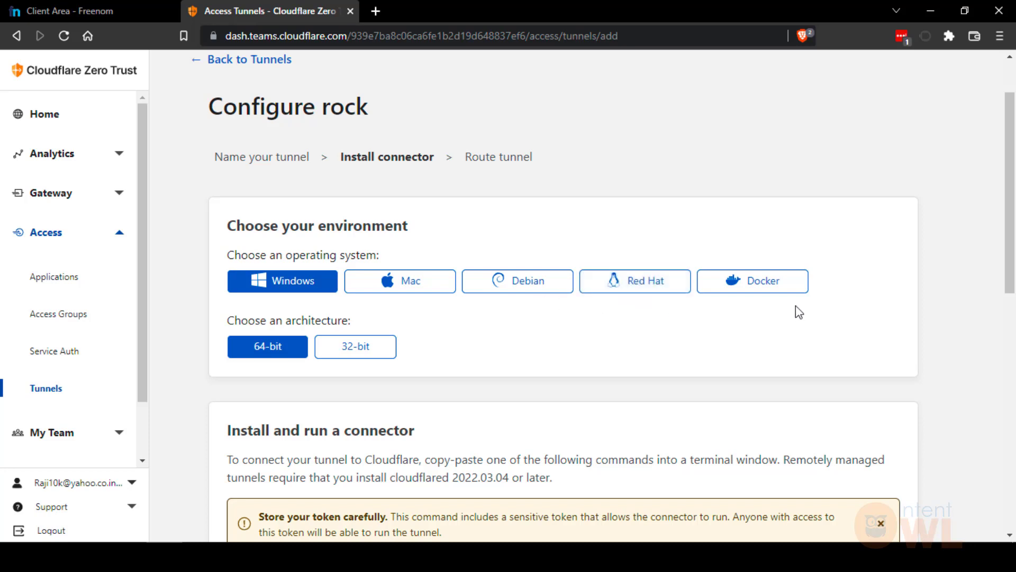
{"action": "left_click", "coordinate": [644, 292]}
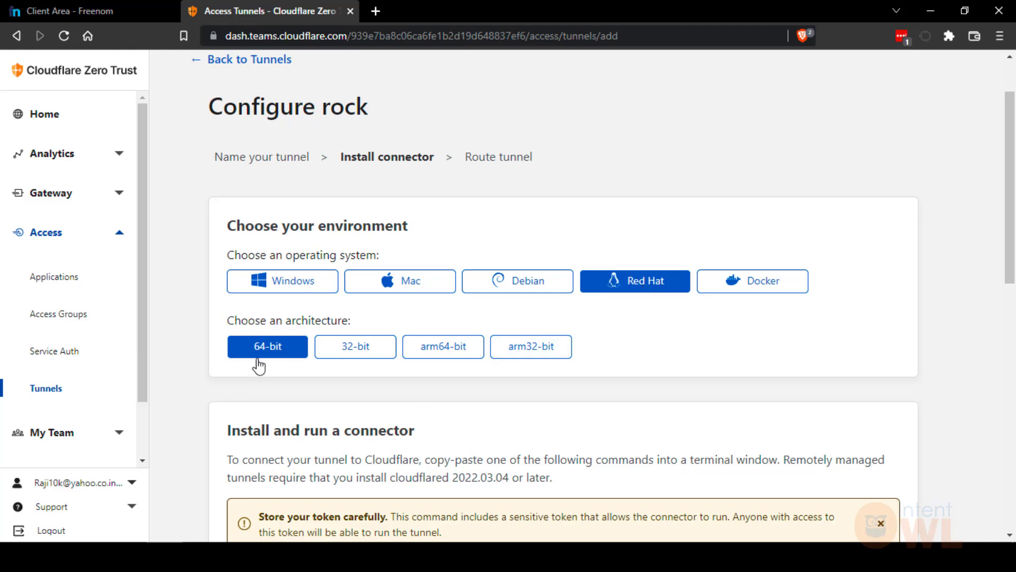
{"action": "scroll", "coordinate": [265, 356], "scroll_direction": "down", "scroll_amount": 5}
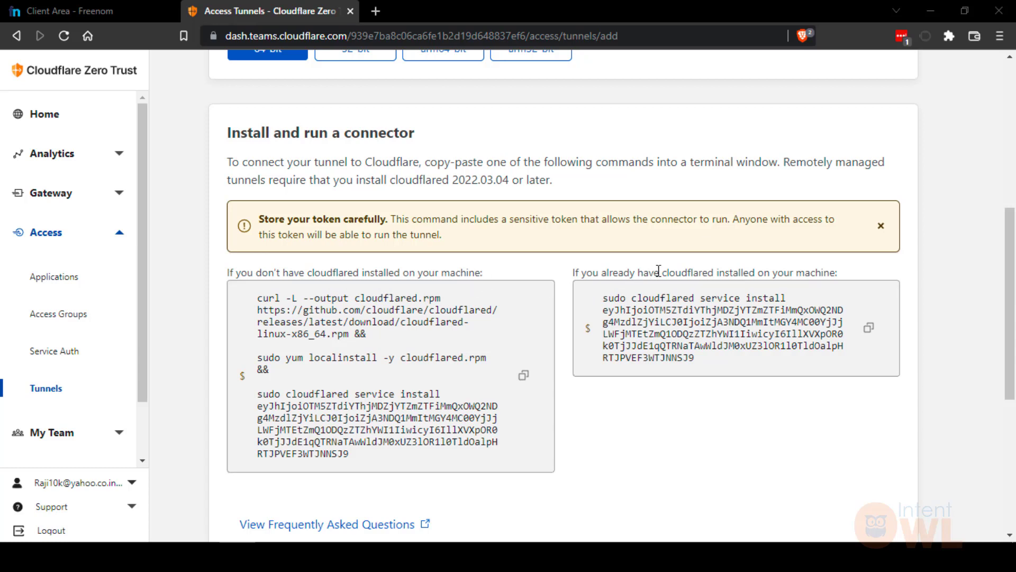
{"action": "left_click", "coordinate": [523, 382]}
{"action": "key", "text": "alt+Tab"}
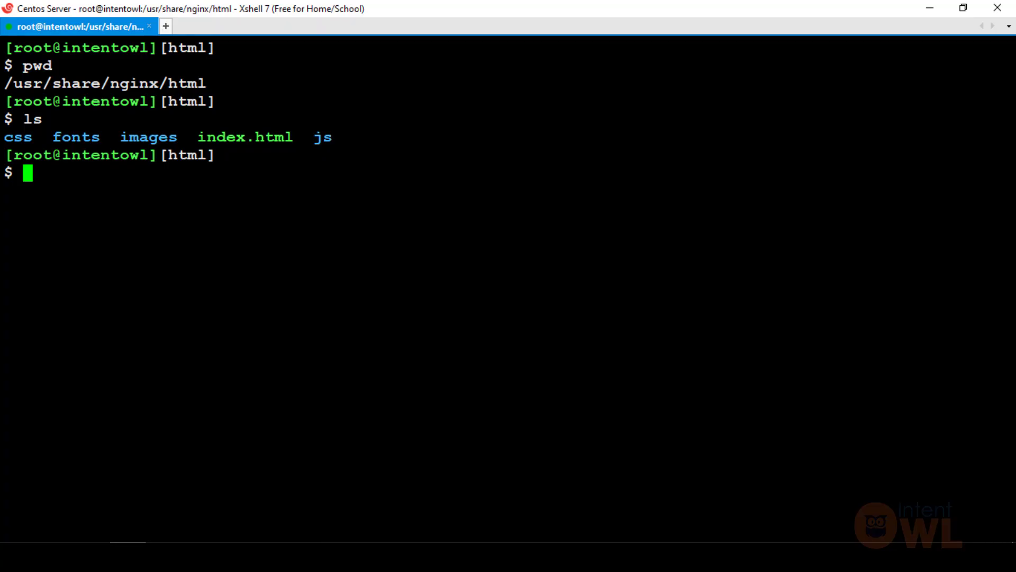
Run the copied cloudflared install command with its tunnel token on the CentOS server, and continue to the rock tunnel's public hostname setup in Brave
{"action": "key", "text": "shift+Insert"}
{"action": "key", "text": "Return"}
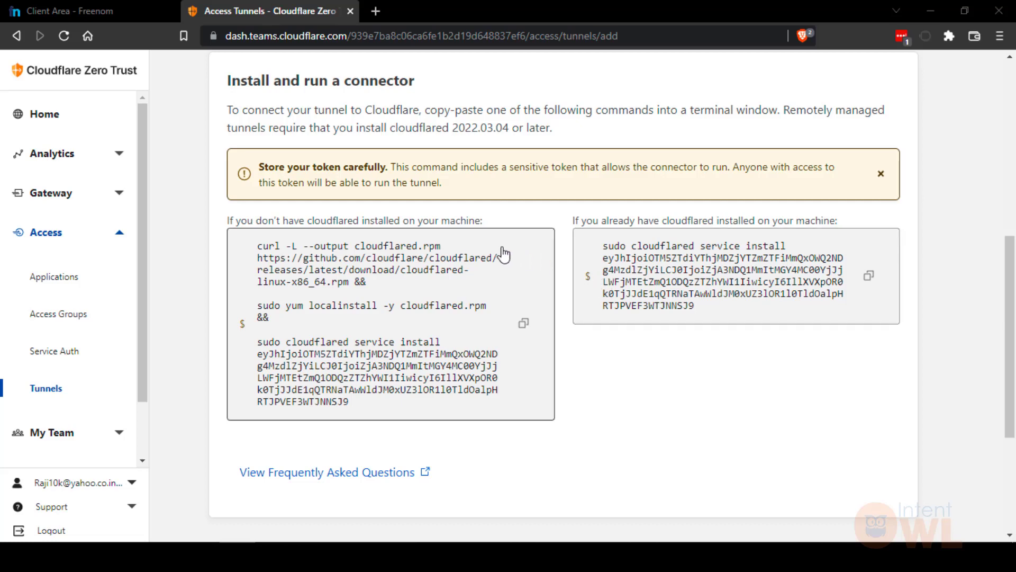
{"action": "scroll", "coordinate": [503, 252], "scroll_direction": "down", "scroll_amount": 2}
{"action": "scroll", "coordinate": [503, 252], "scroll_direction": "down", "scroll_amount": 1}
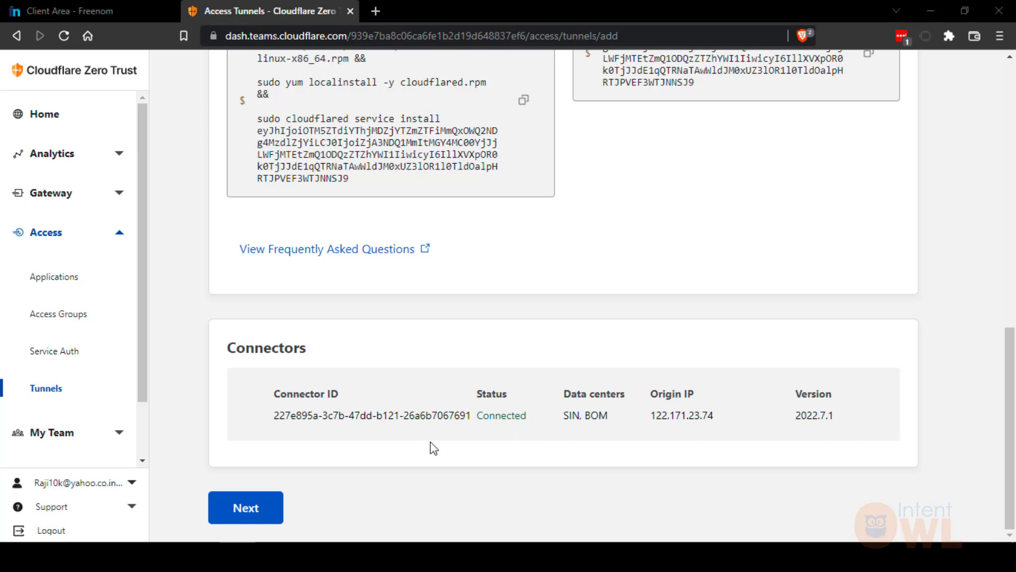
{"action": "left_click", "coordinate": [269, 512]}
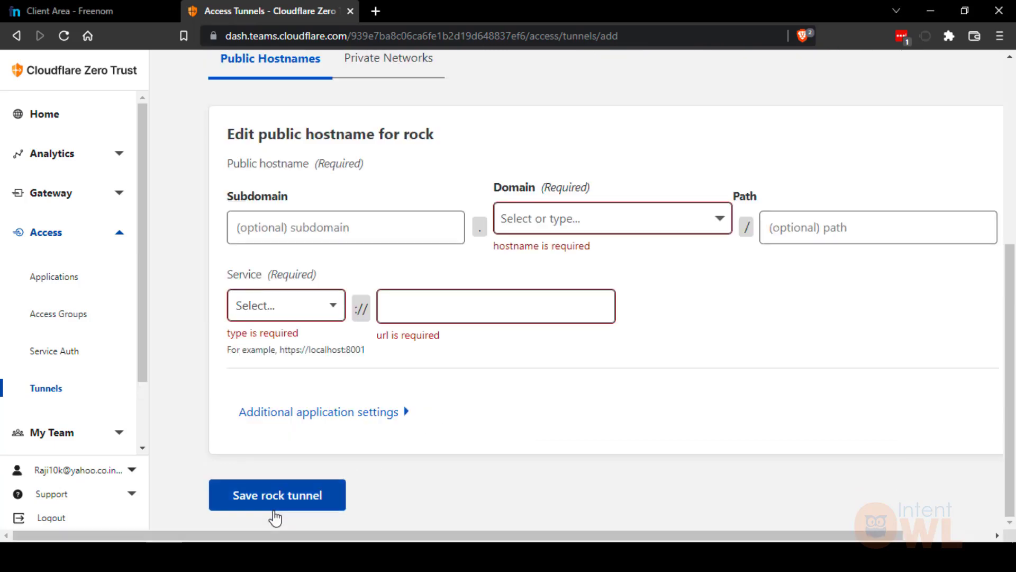
Set the rock tunnel's public hostname to subdomain "www" on the domain irock.ga
{"action": "left_click", "coordinate": [408, 236]}
{"action": "type", "text": "www"}
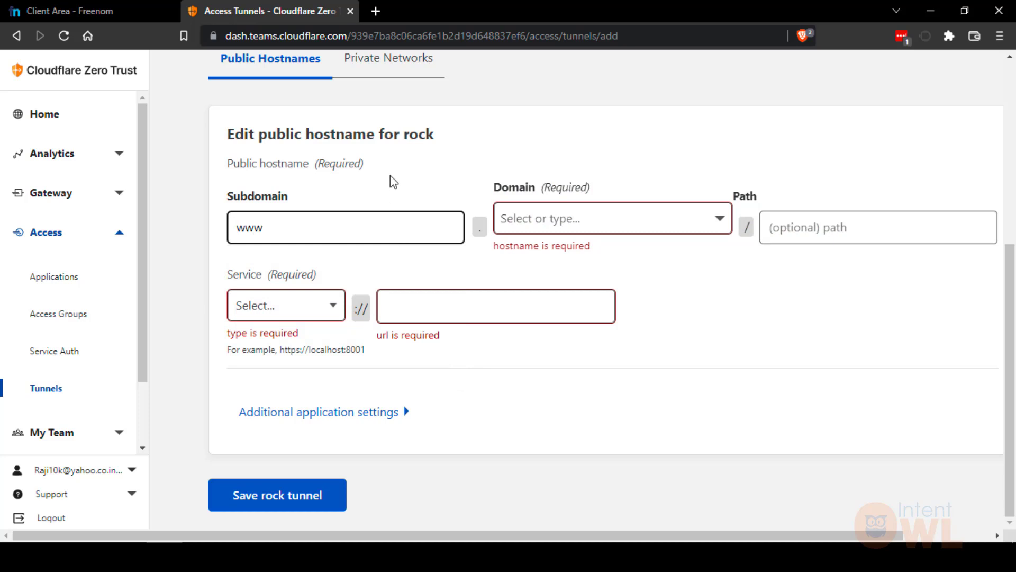
{"action": "left_click", "coordinate": [656, 227]}
{"action": "left_click", "coordinate": [646, 291]}
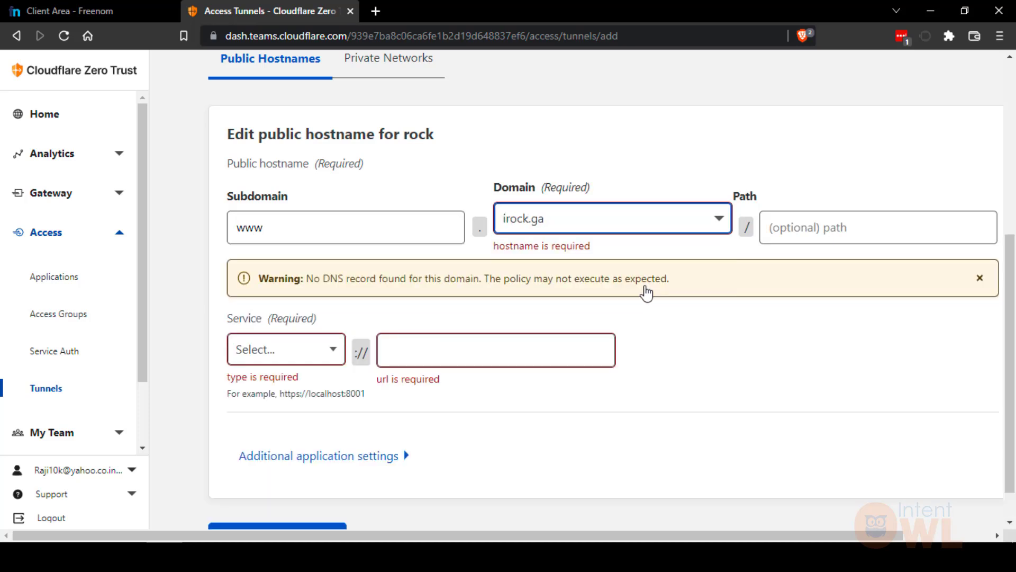
Point the public hostname to an HTTP service at 192.168.1.107 and save the rock tunnel
{"action": "left_click", "coordinate": [306, 339]}
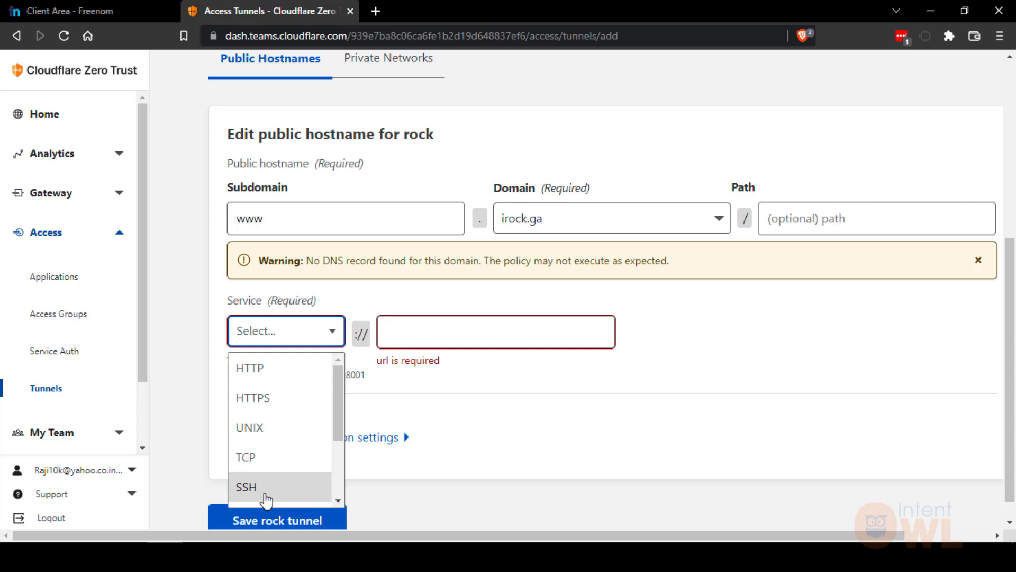
{"action": "left_click", "coordinate": [301, 385]}
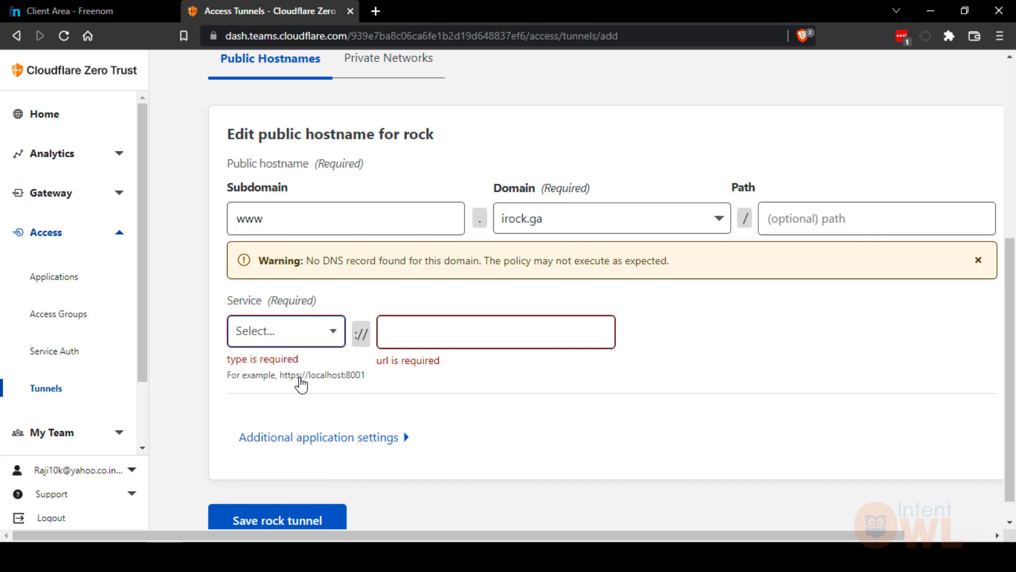
{"action": "left_click", "coordinate": [433, 336]}
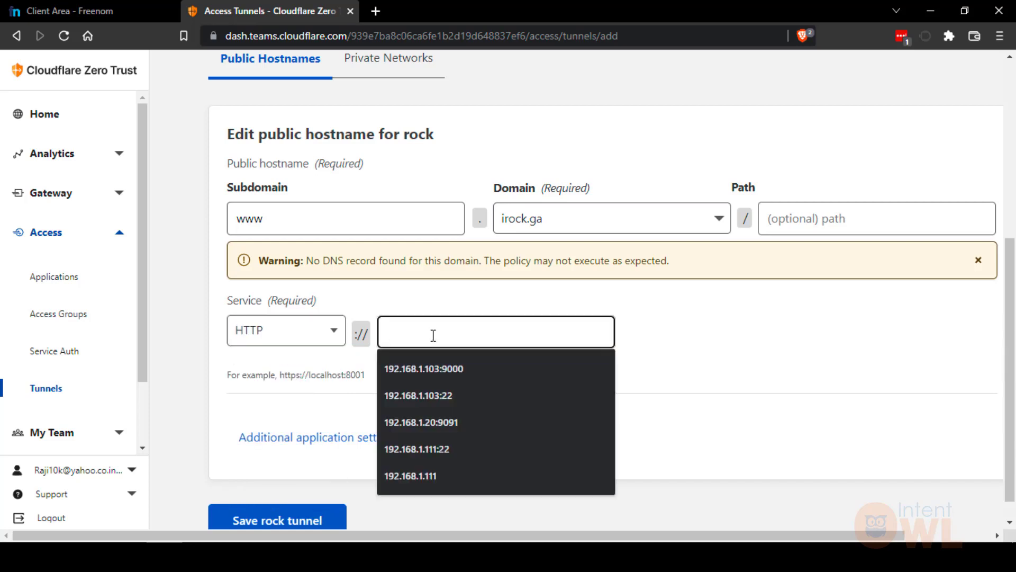
{"action": "type", "text": "192.168."}
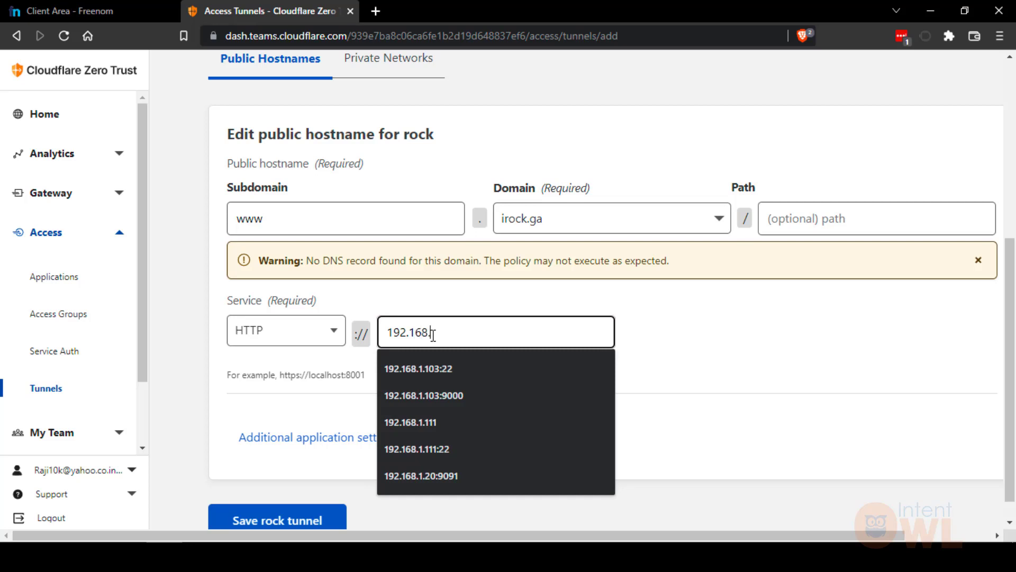
{"action": "type", "text": "1.107"}
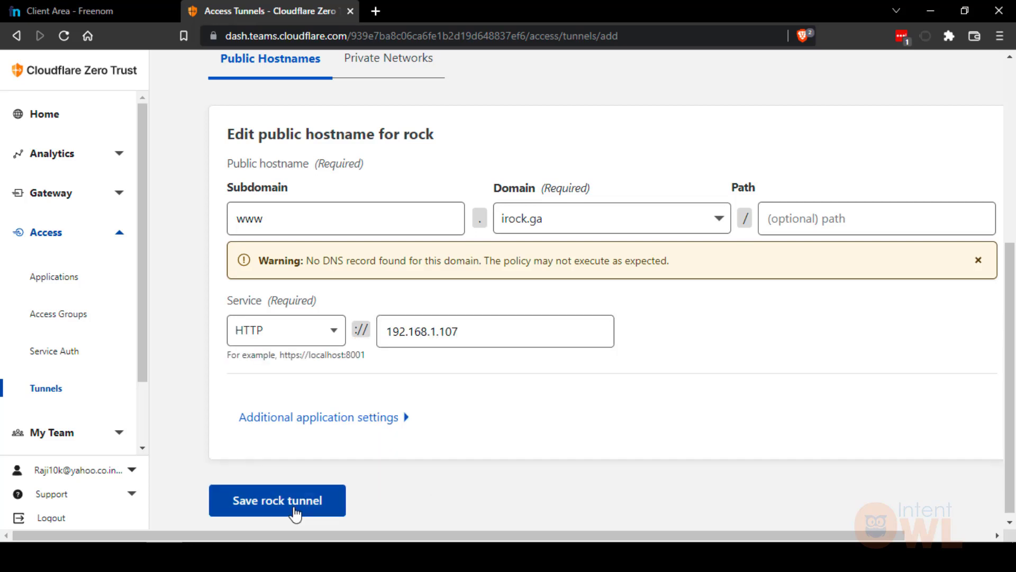
{"action": "left_click", "coordinate": [294, 514]}
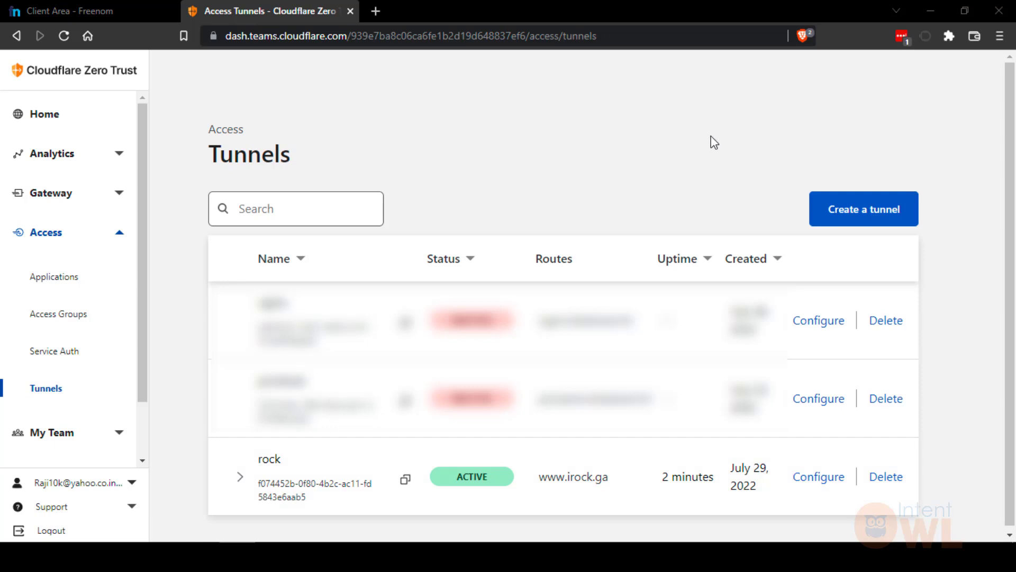
{"action": "left_click", "coordinate": [376, 11]}
{"action": "key", "text": "ctrl+v"}
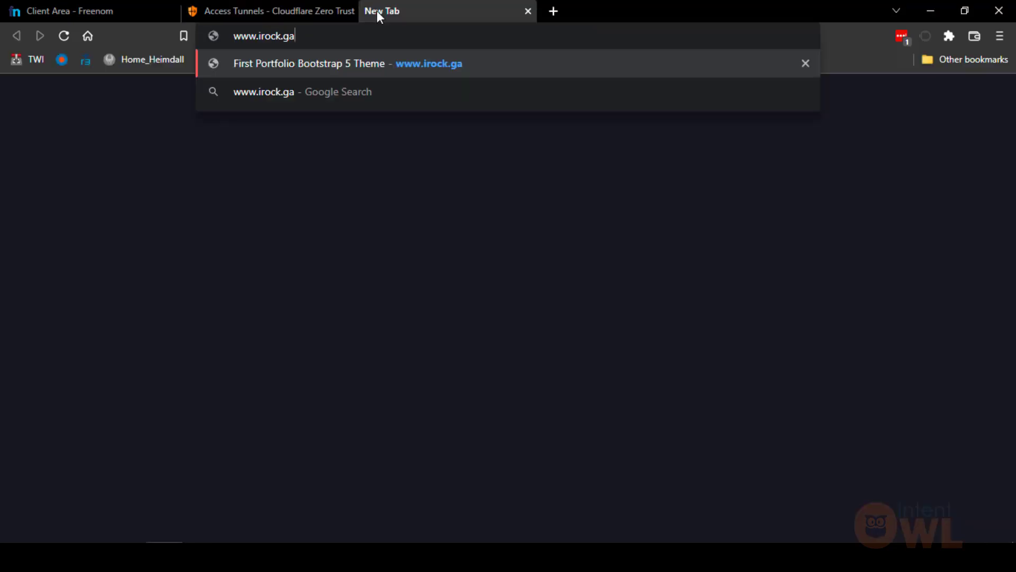
{"action": "key", "text": "Return"}
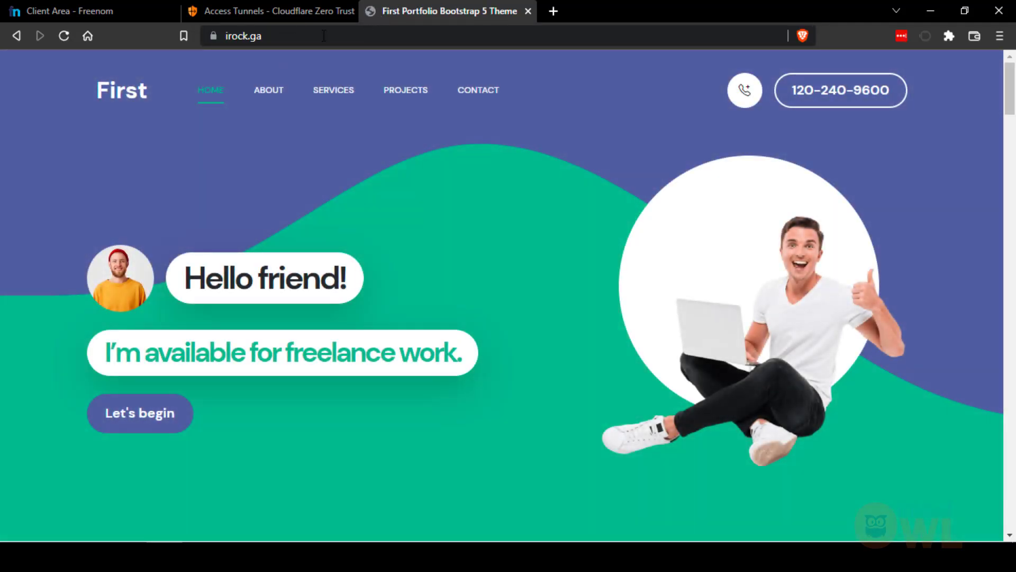
{"action": "left_click", "coordinate": [265, 36]}
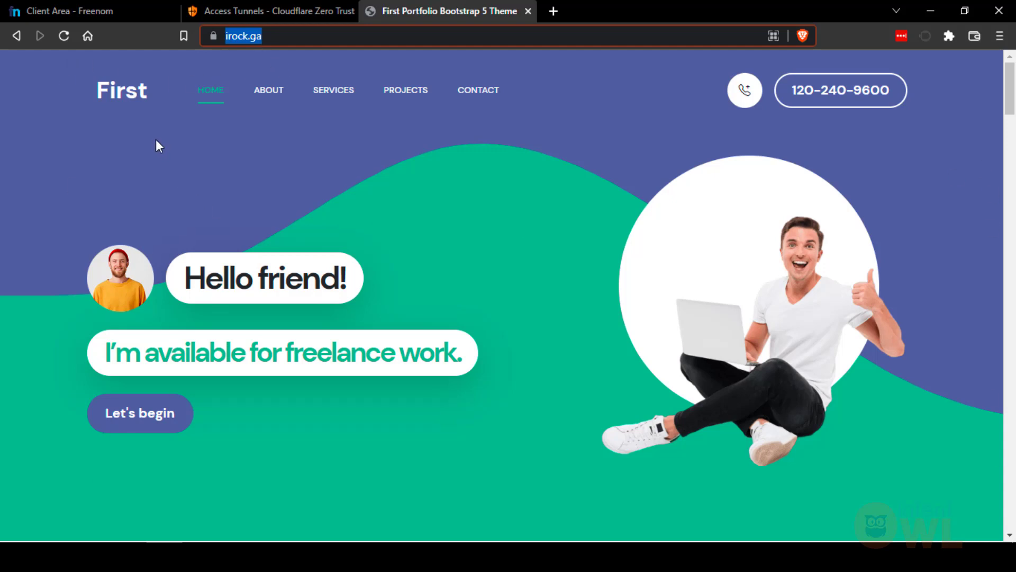
{"action": "left_click", "coordinate": [351, 35]}
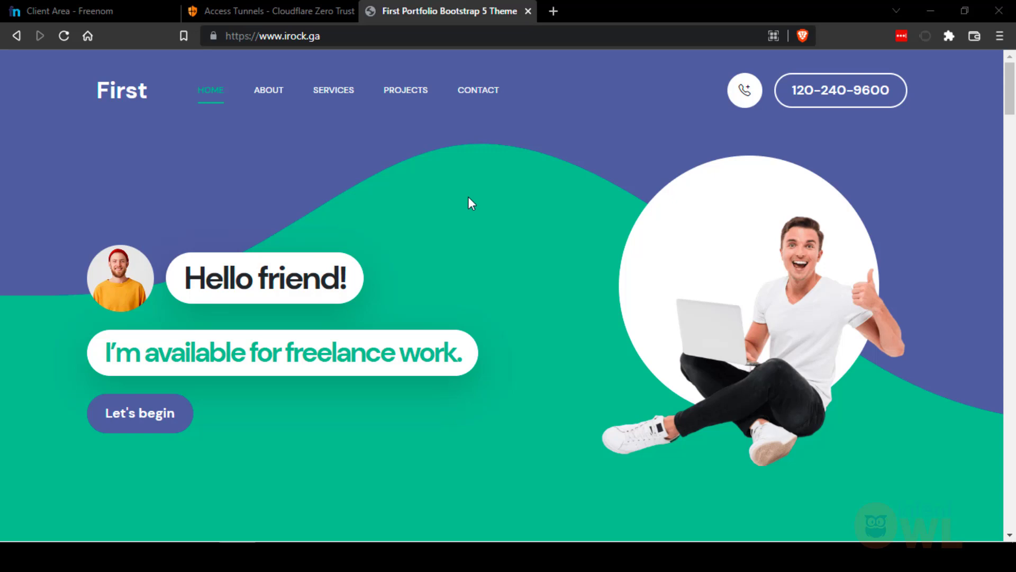
{"action": "key", "text": "ctrl+shift+Tab"}
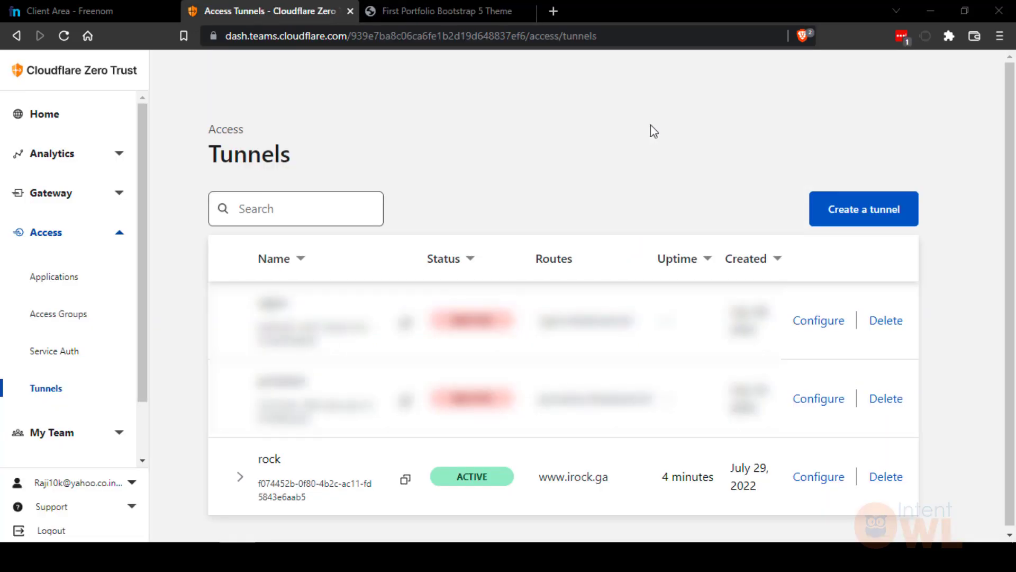